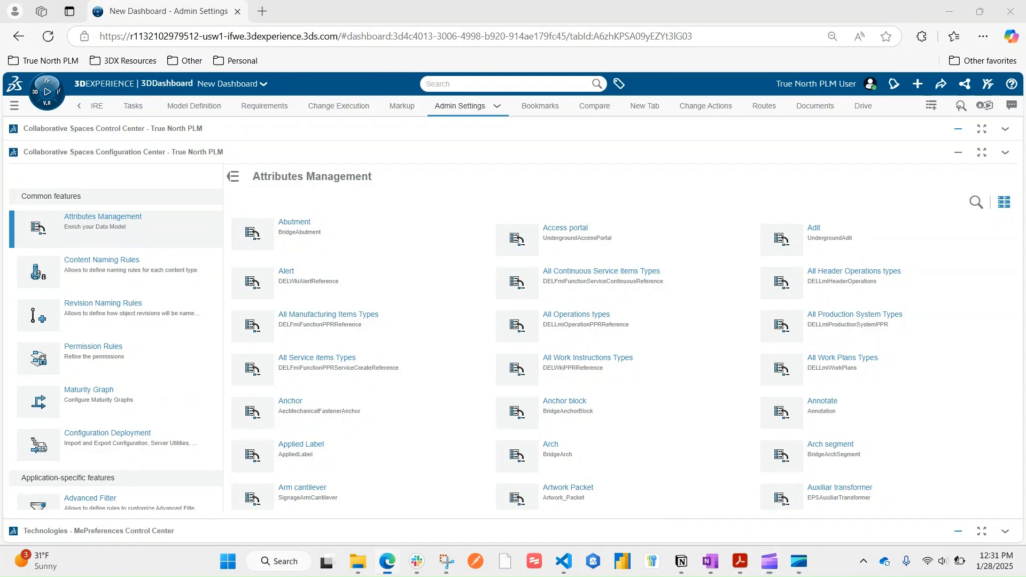
- Show the Configuration Center full screen and select Document as the content type in Content Naming Rules
{"action": "left_click", "coordinate": [981, 153]}
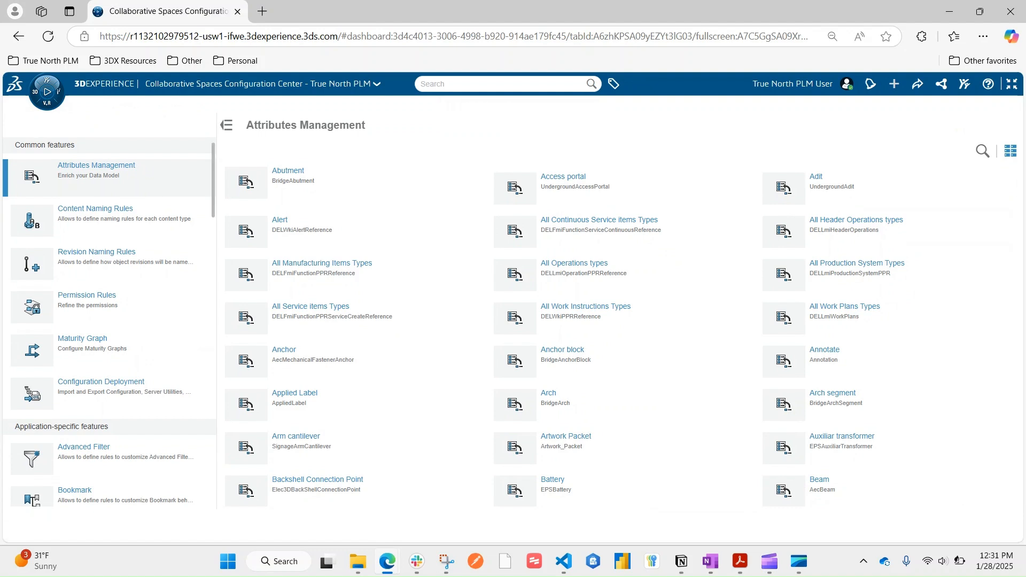
{"action": "left_click", "coordinate": [95, 209]}
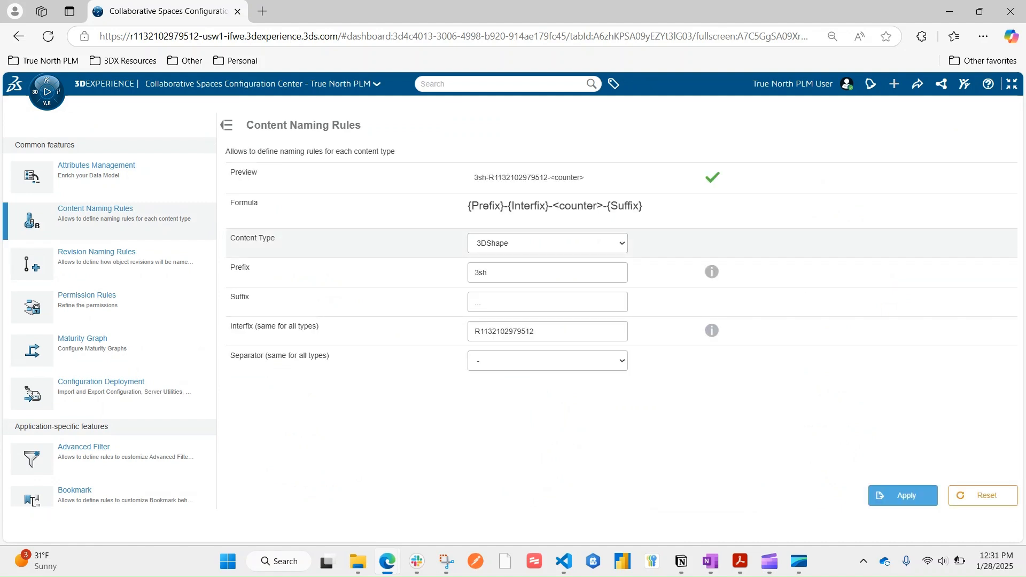
{"action": "left_click", "coordinate": [547, 243]}
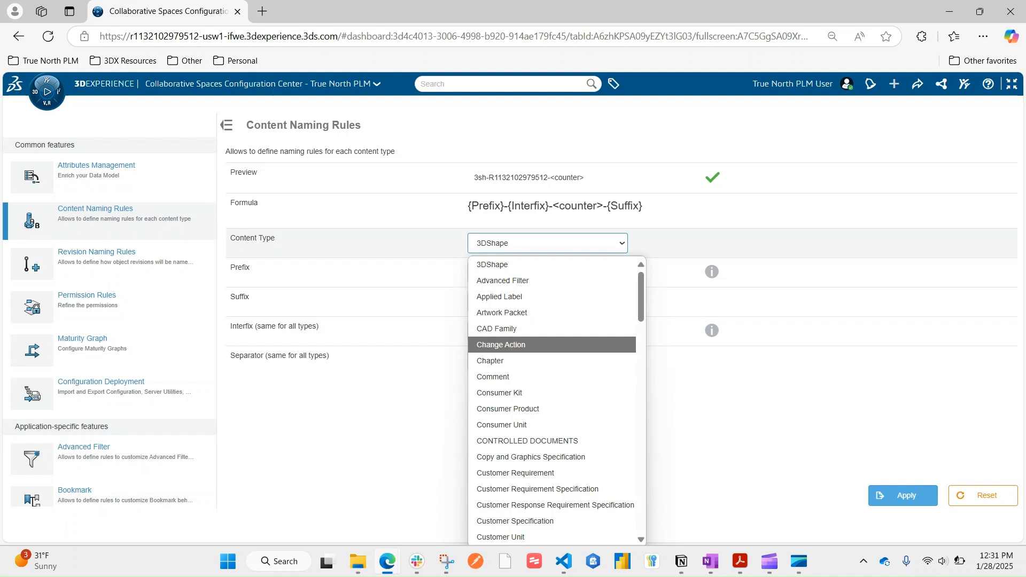
{"action": "scroll", "coordinate": [535, 345], "scroll_direction": "down", "scroll_amount": 5}
{"action": "left_click", "coordinate": [494, 369]}
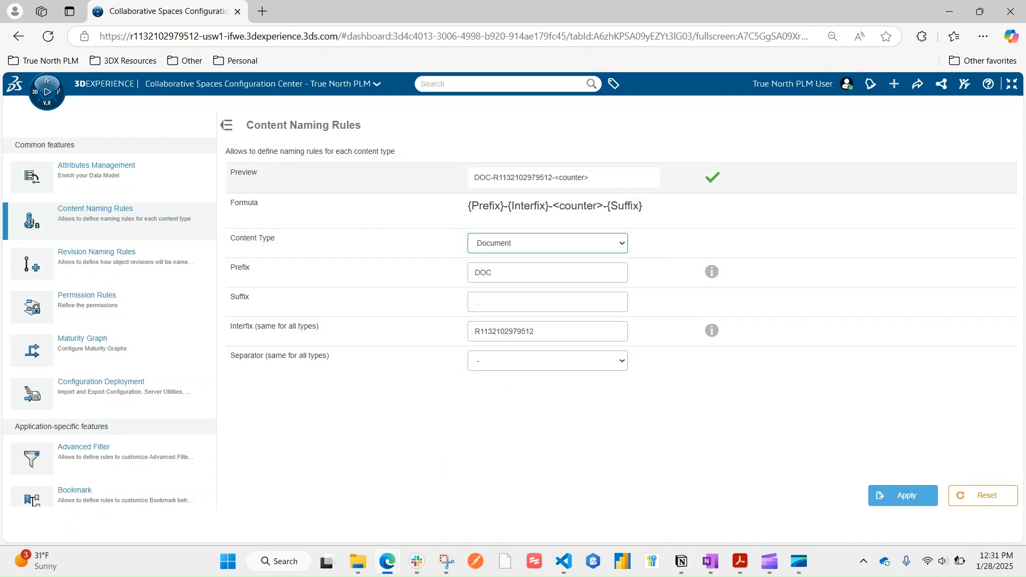
- Review the Document name preview and the prefix and interfix hints, and set the interfix to N
{"action": "left_click_drag", "start_coordinate": [473, 177], "coordinate": [591, 178]}
{"action": "left_click", "coordinate": [592, 178]}
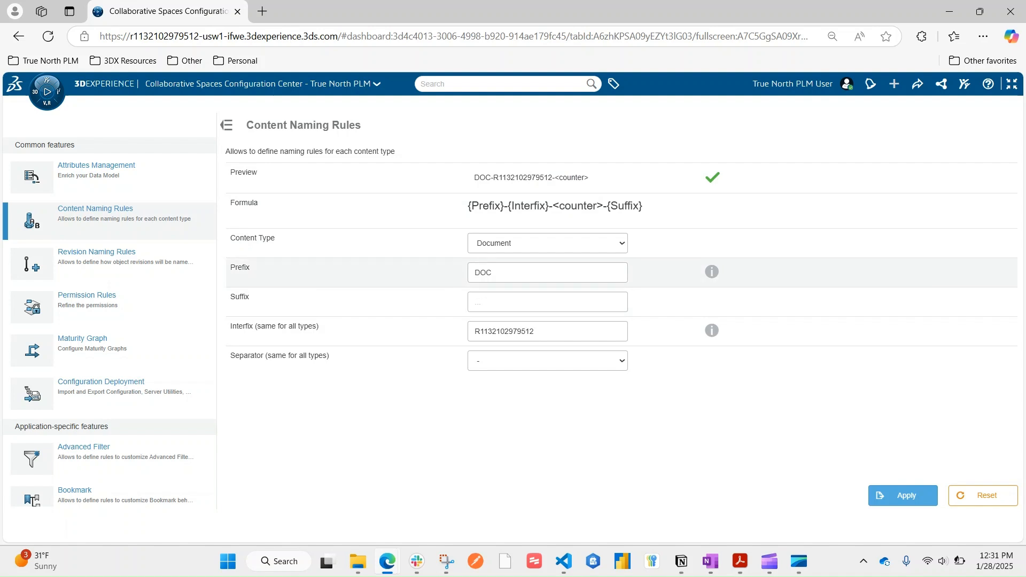
{"action": "mouse_move", "coordinate": [711, 272]}
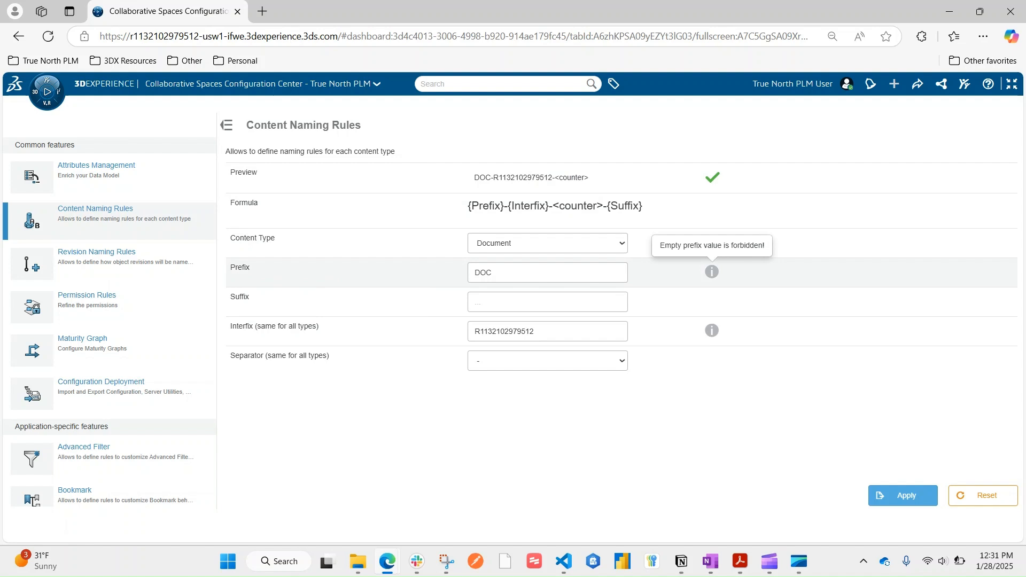
{"action": "mouse_move", "coordinate": [711, 330]}
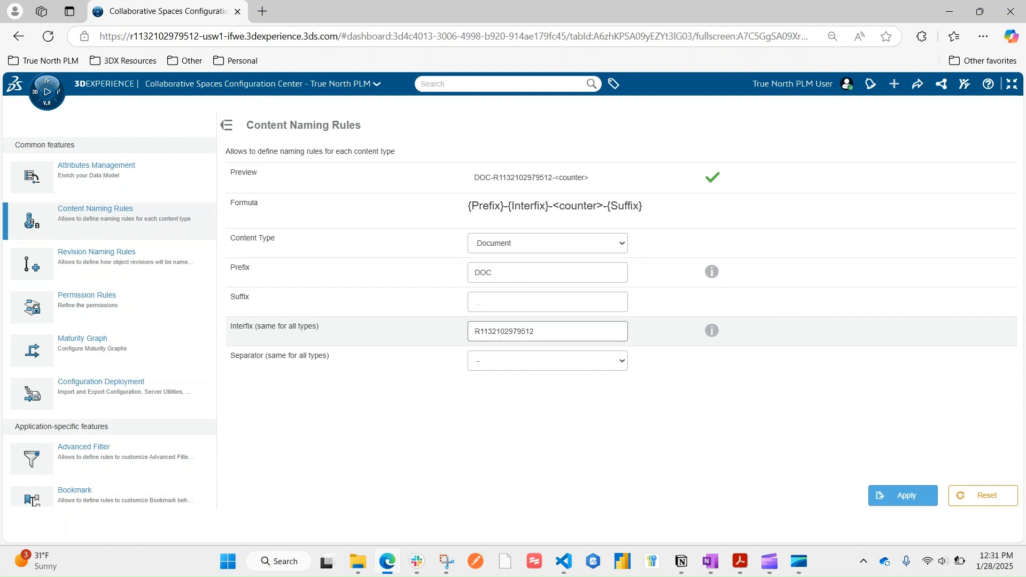
{"action": "left_click_drag", "start_coordinate": [536, 331], "coordinate": [473, 331]}
{"action": "type", "text": "N"}
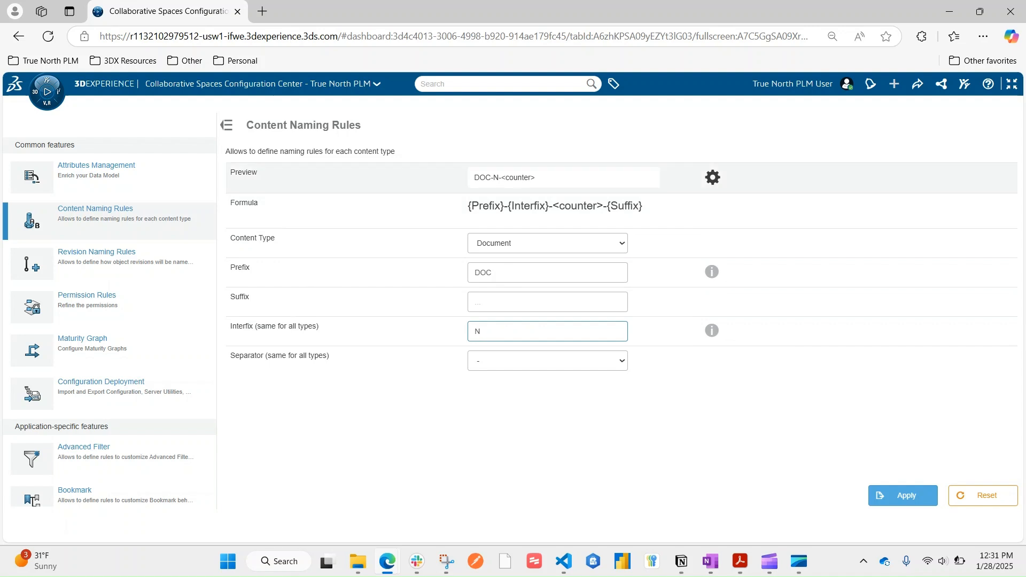
{"action": "left_click_drag", "start_coordinate": [536, 178], "coordinate": [505, 177]}
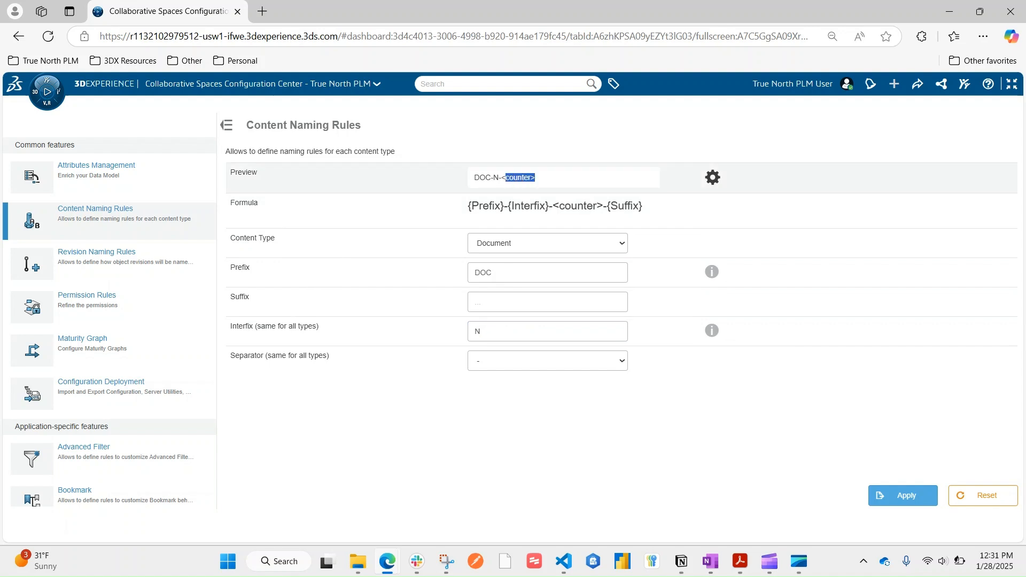
{"action": "left_click", "coordinate": [507, 177]}
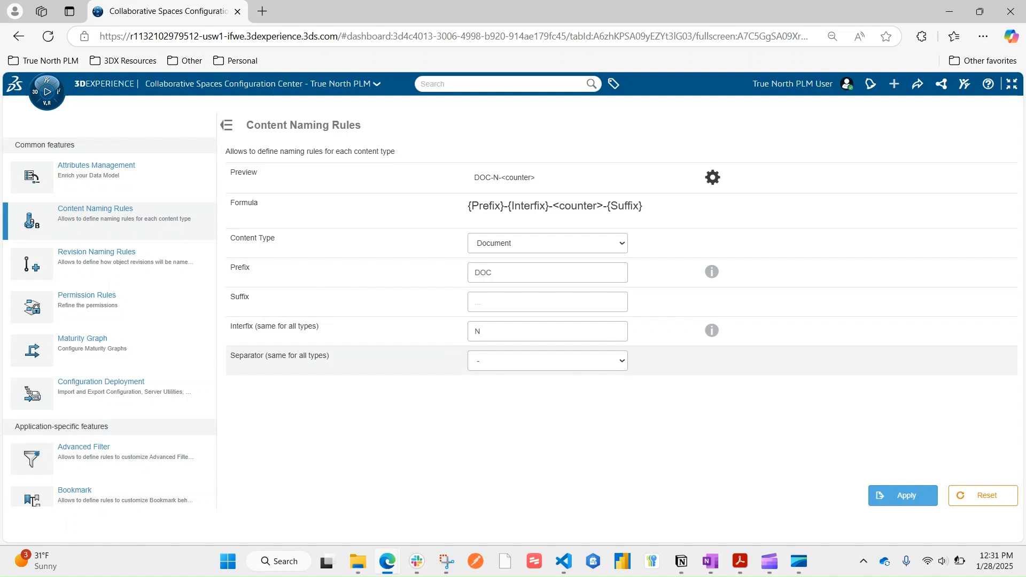
- Set the naming rule's separator to No Separator and apply the content naming rules
{"action": "left_click", "coordinate": [548, 361]}
{"action": "left_click", "coordinate": [551, 481]}
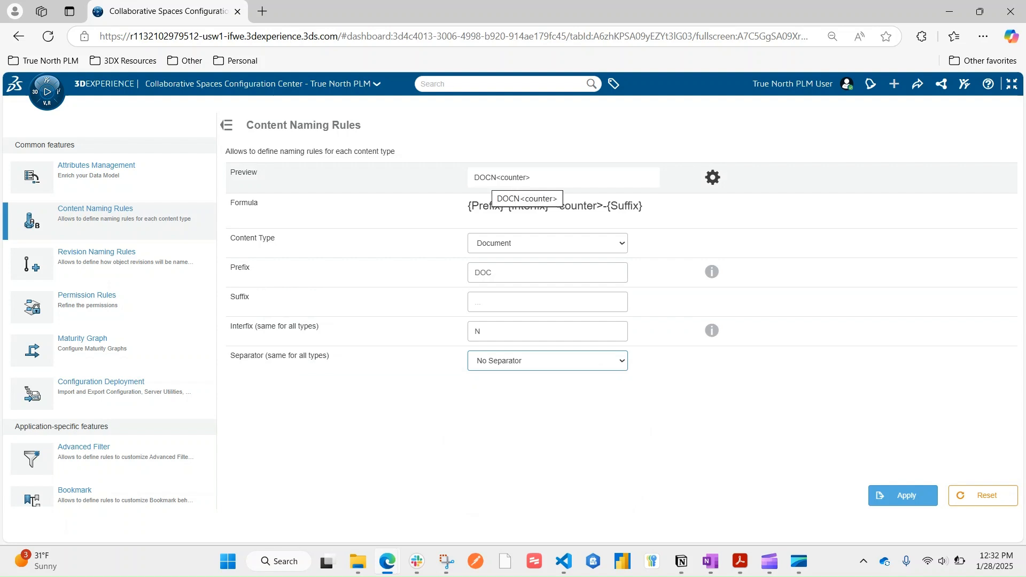
{"action": "left_click_drag", "start_coordinate": [530, 177], "coordinate": [501, 177]}
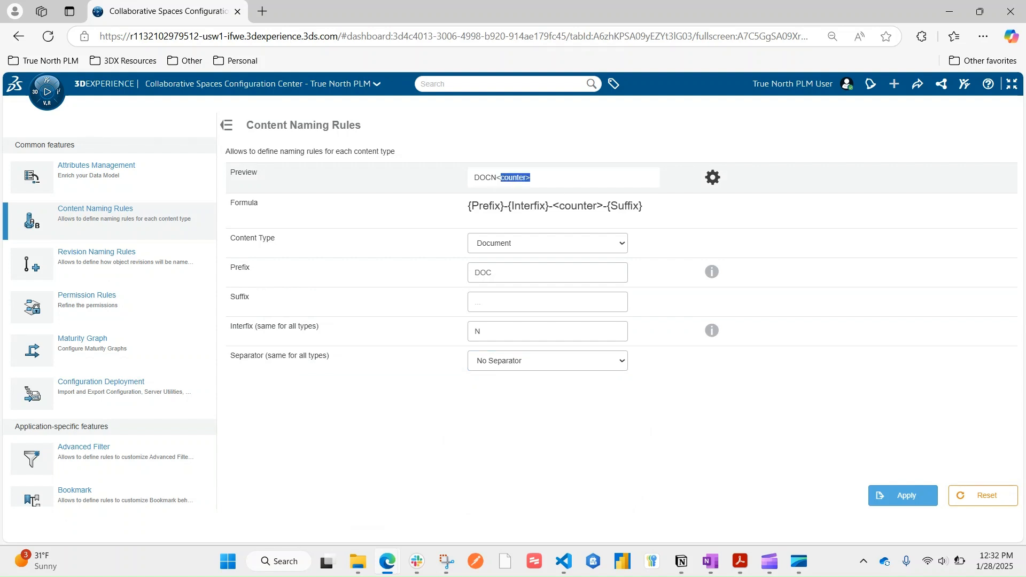
{"action": "left_click", "coordinate": [503, 177]}
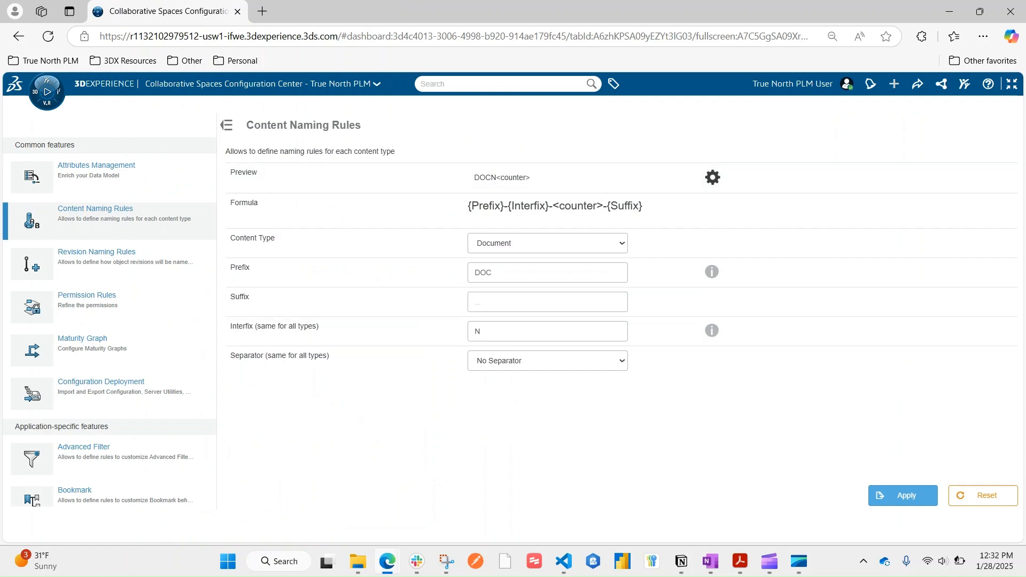
{"action": "left_click", "coordinate": [903, 495]}
- In Revision Naming Rules, review the sequences available for Document Release and choose 0, 1, 2, 3, ..
{"action": "left_click", "coordinate": [97, 252]}
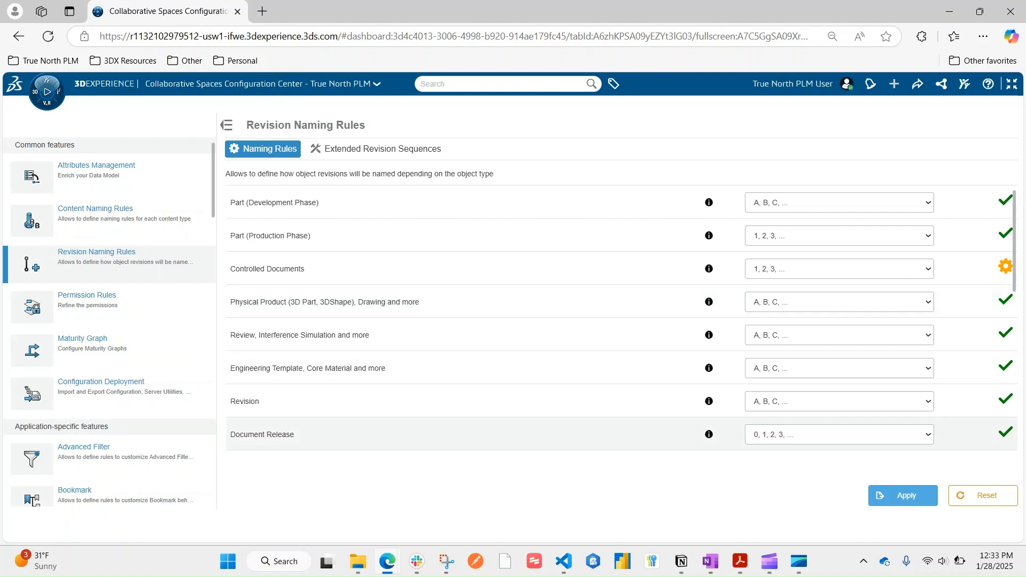
{"action": "scroll", "coordinate": [534, 434], "scroll_direction": "down", "scroll_amount": 2}
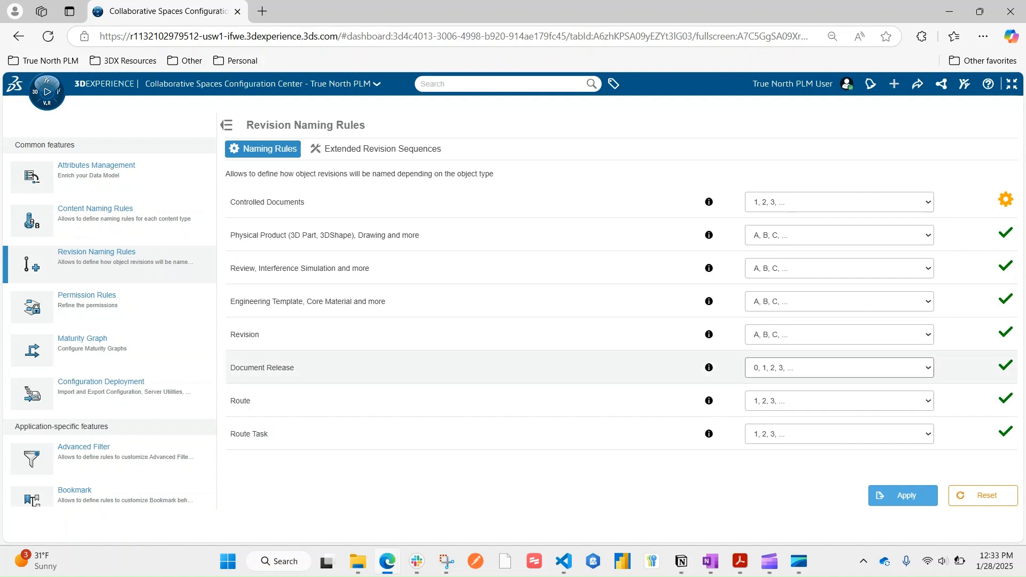
{"action": "left_click", "coordinate": [839, 367]}
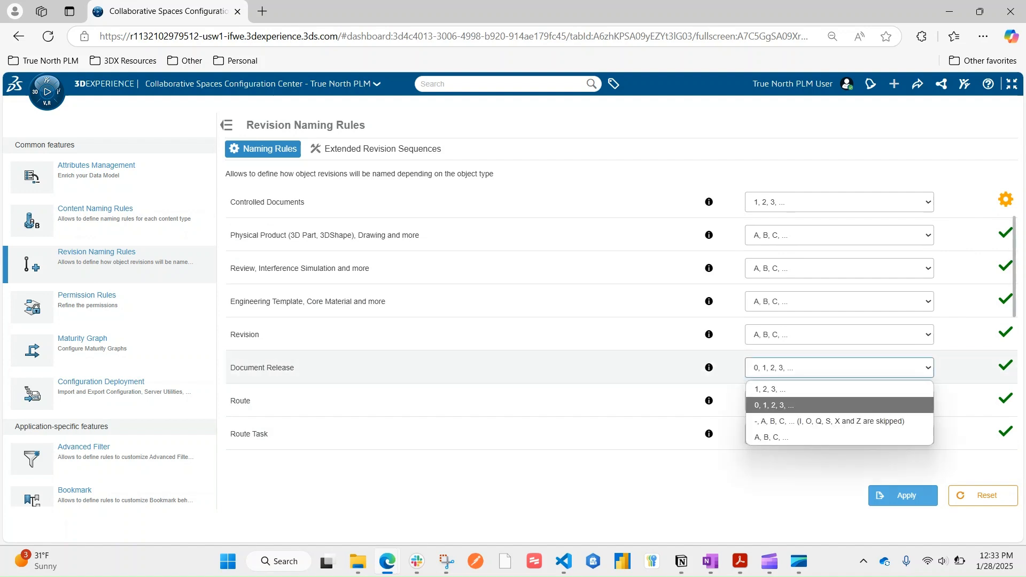
{"action": "key", "text": "Up"}
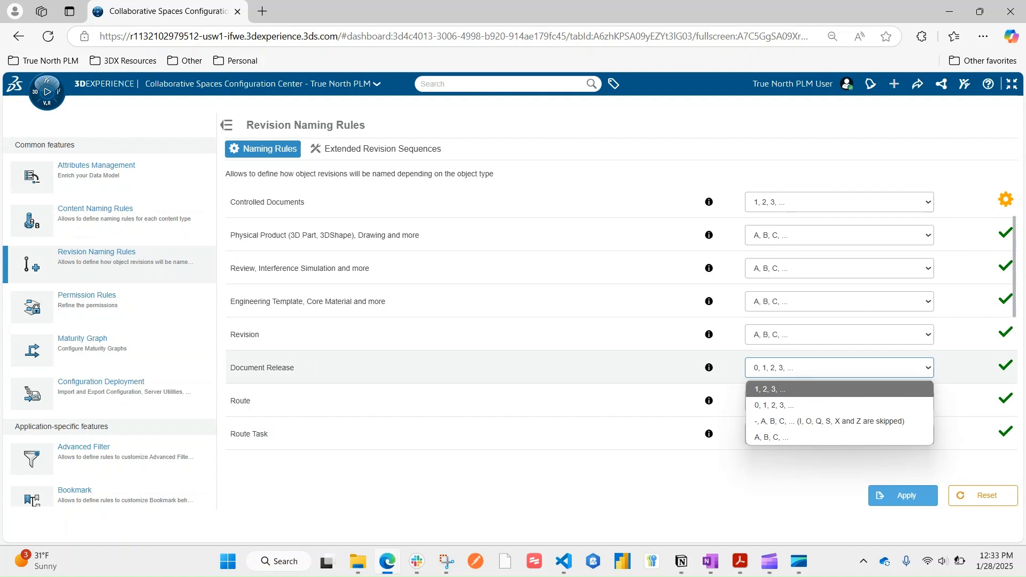
{"action": "key", "text": "Down"}
{"action": "key", "text": "Down"}
{"action": "key", "text": "Down"}
{"action": "key", "text": "Up"}
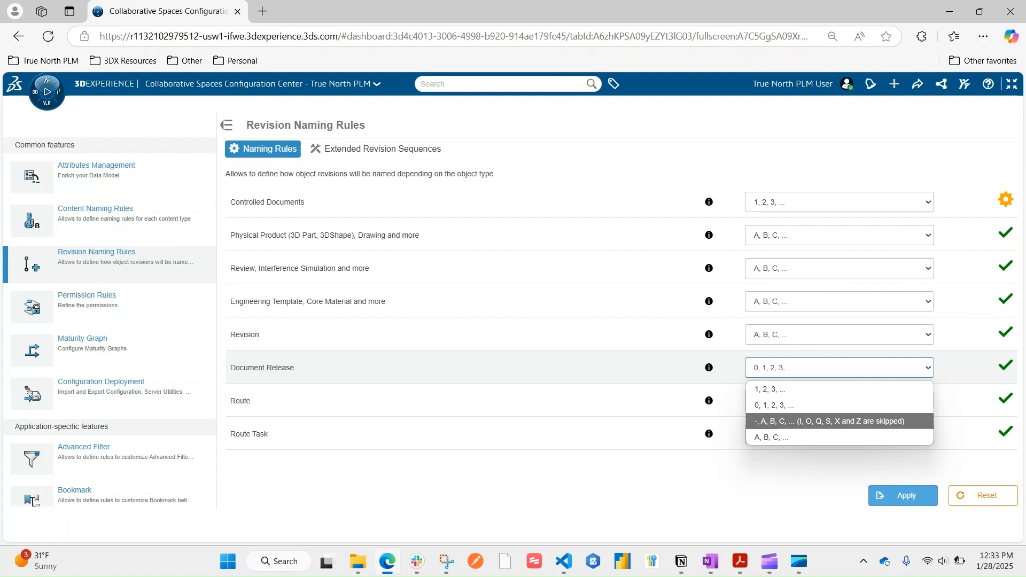
{"action": "key", "text": "Up"}
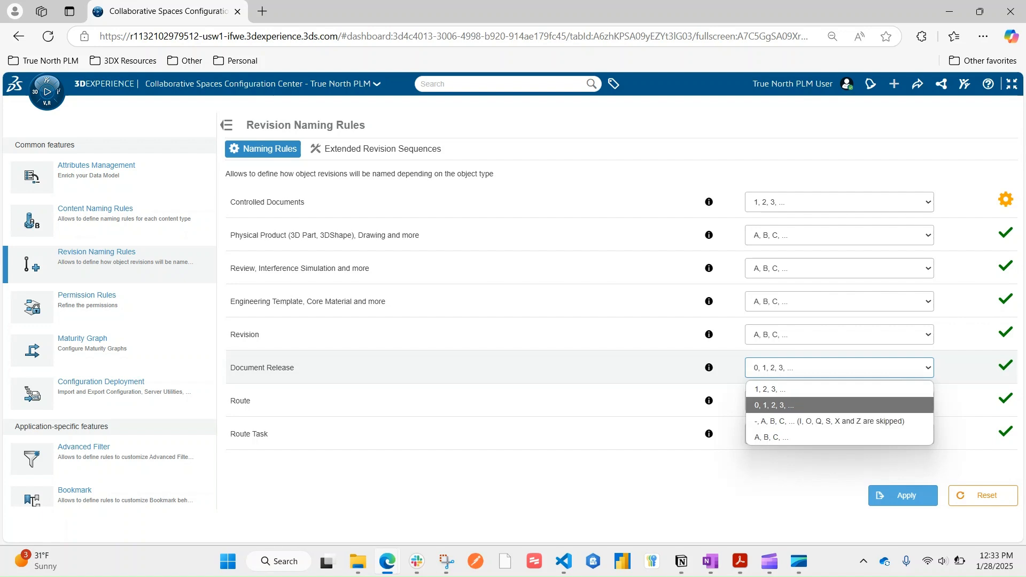
{"action": "key", "text": "Down"}
{"action": "key", "text": "Up"}
{"action": "key", "text": "Down"}
{"action": "key", "text": "Up"}
{"action": "key", "text": "Down"}
{"action": "left_click", "coordinate": [801, 405]}
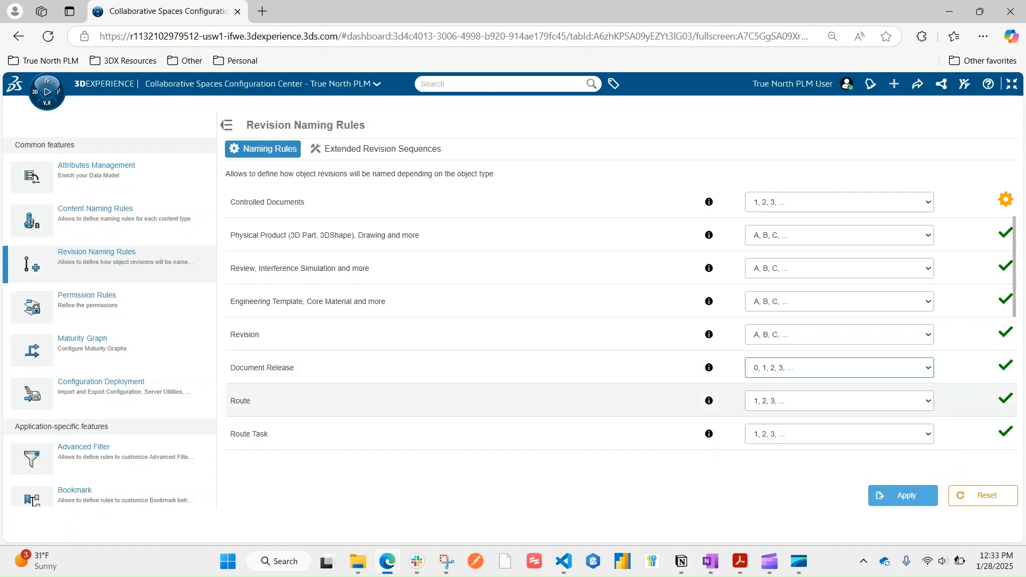
- Apply the revision naming rules and accept proceeding with the change
{"action": "scroll", "coordinate": [801, 368], "scroll_direction": "down", "scroll_amount": 1}
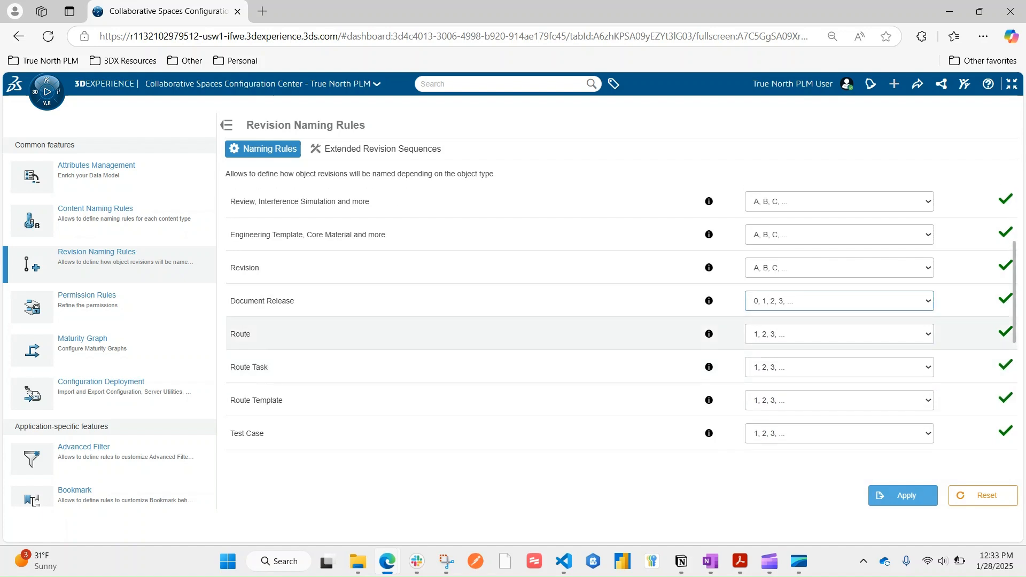
{"action": "scroll", "coordinate": [619, 317], "scroll_direction": "down", "scroll_amount": 2}
{"action": "left_click", "coordinate": [903, 495]}
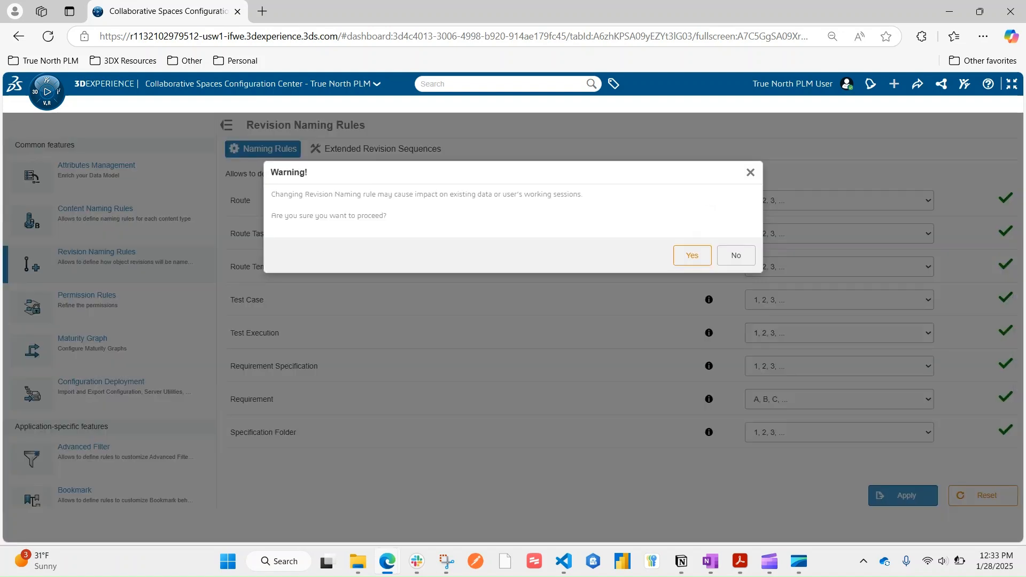
{"action": "left_click", "coordinate": [692, 255]}
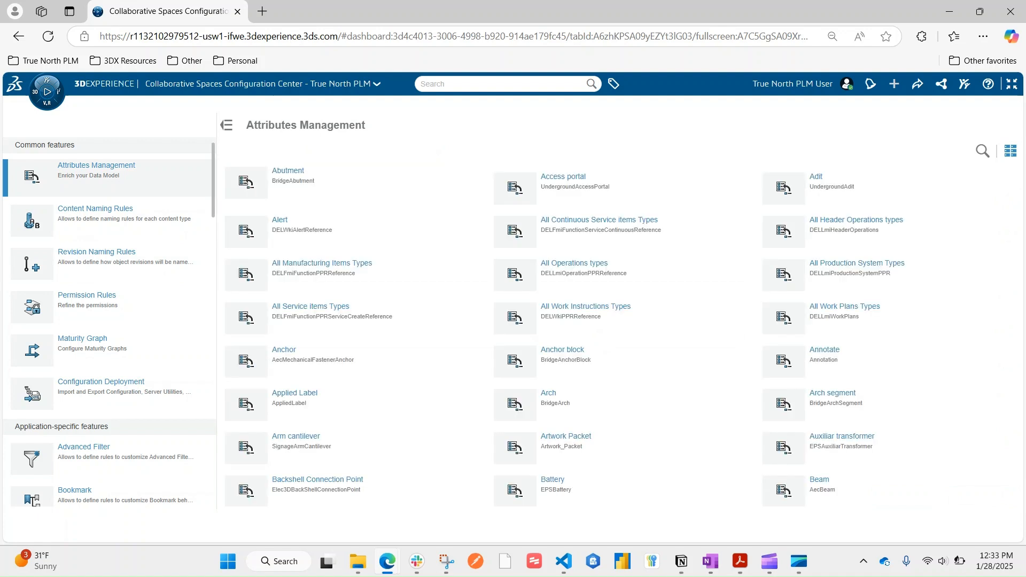
- Search the types in Attributes Management for "docum" and open the Document type's attributes
{"action": "left_click", "coordinate": [982, 151]}
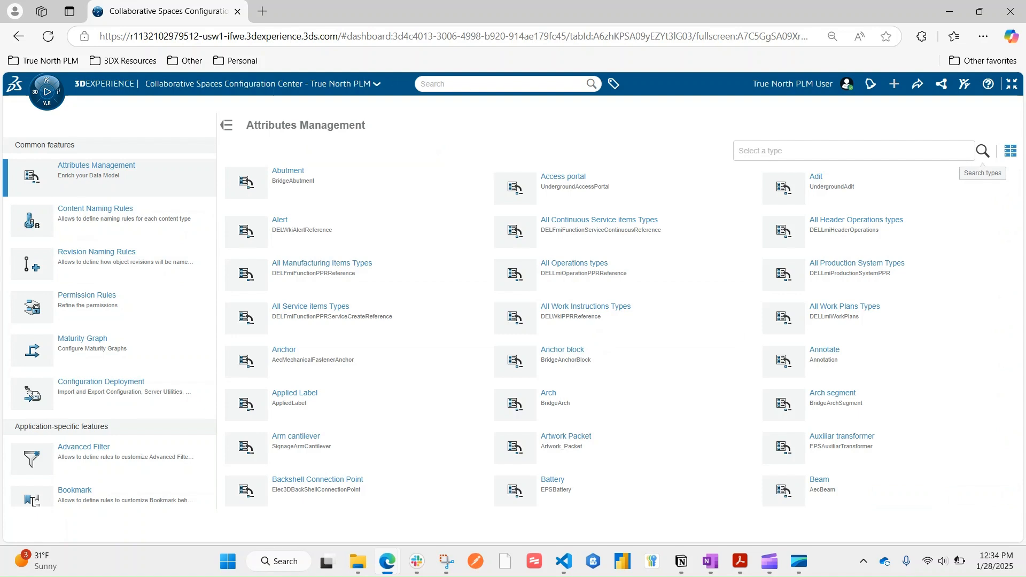
{"action": "left_click", "coordinate": [854, 150]}
{"action": "type", "text": "d"}
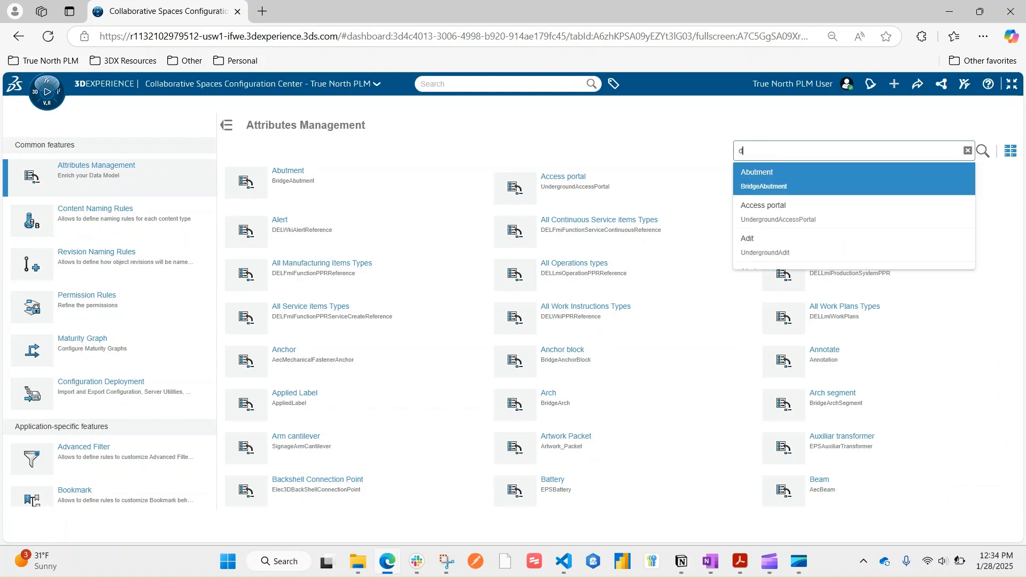
{"action": "type", "text": "ocum"}
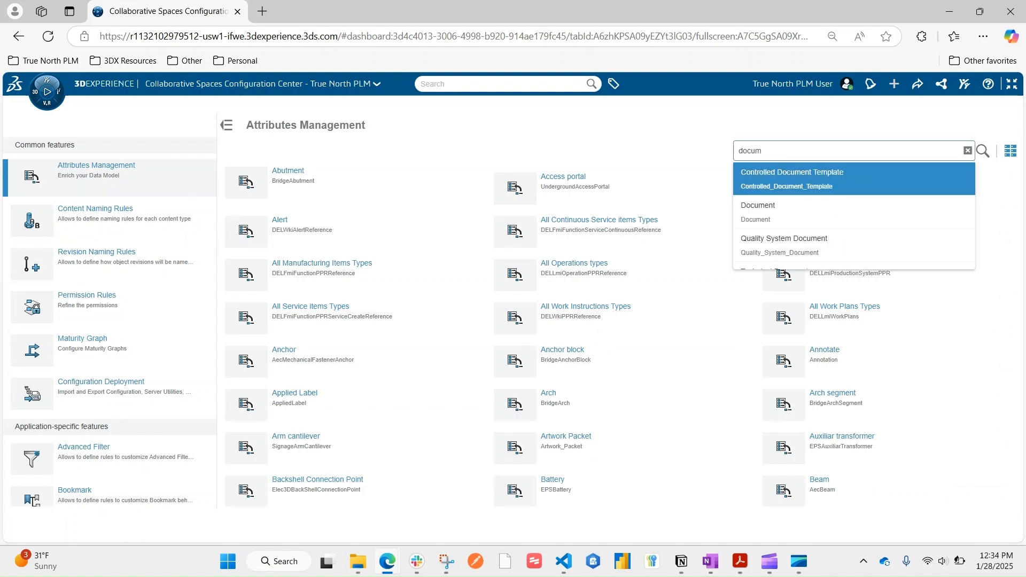
{"action": "key", "text": "Down"}
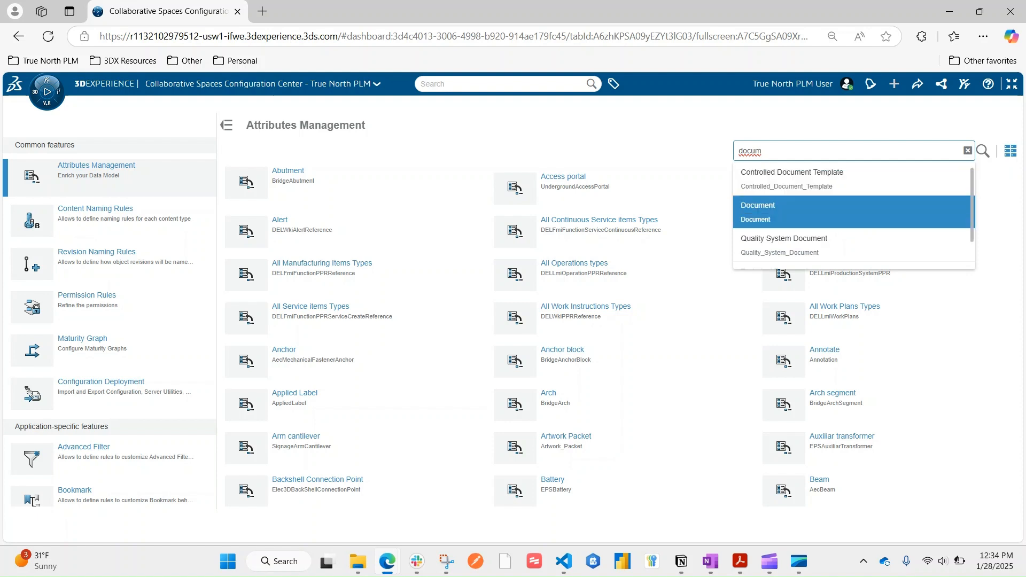
{"action": "key", "text": "Return"}
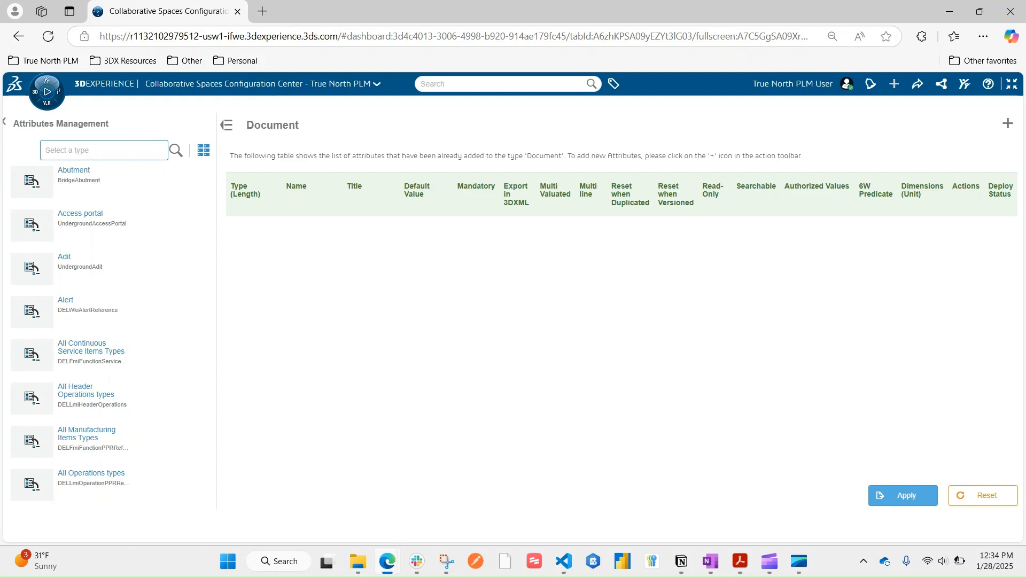
- Begin adding an attribute to the Document type with type String and the name Document_Type
{"action": "left_click", "coordinate": [1007, 123]}
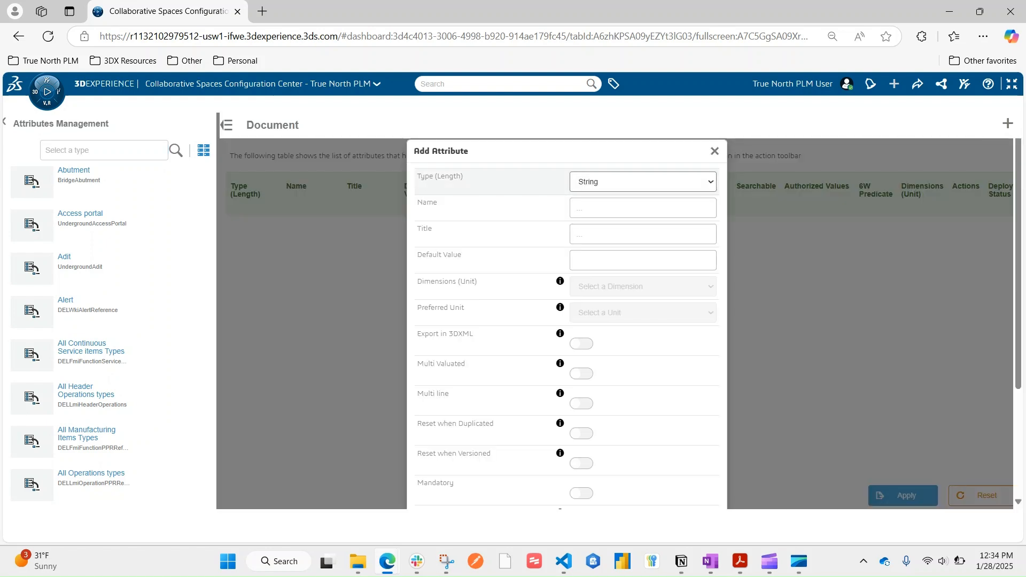
{"action": "left_click", "coordinate": [643, 182]}
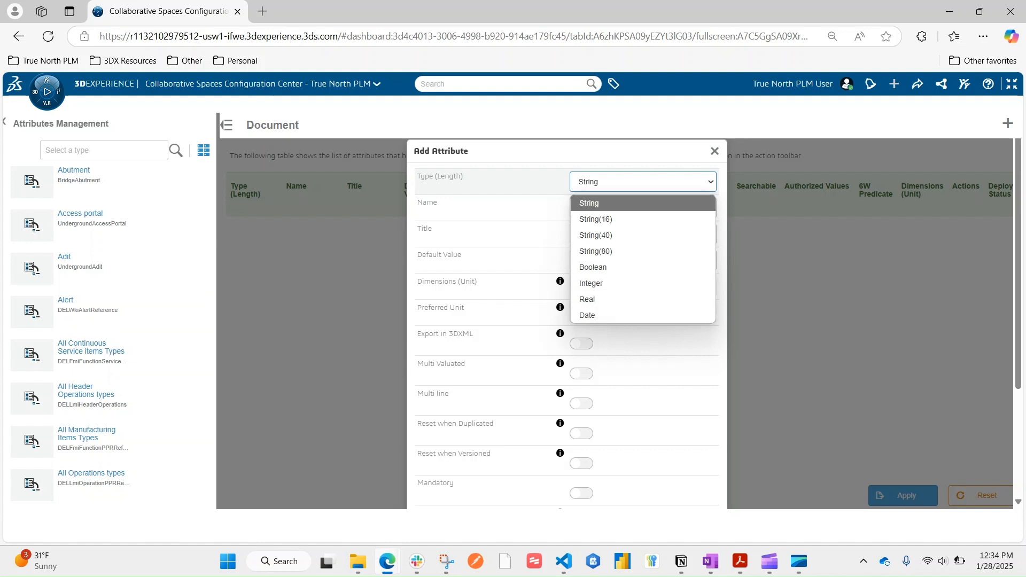
{"action": "left_click", "coordinate": [593, 203]}
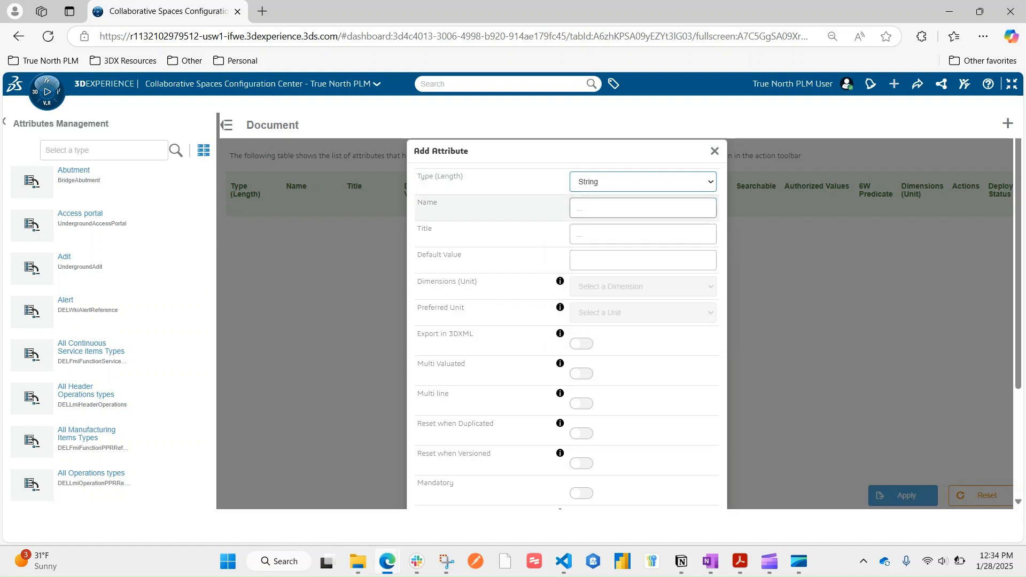
{"action": "left_click", "coordinate": [643, 208]}
{"action": "type", "text": "Document "}
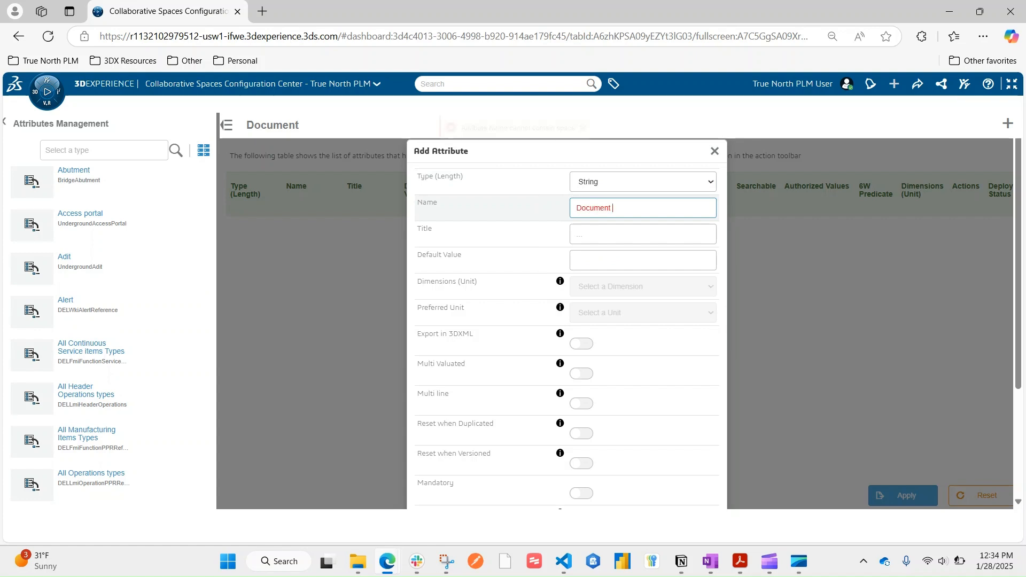
{"action": "type", "text": "_Type"}
{"action": "key", "text": "Tab"}
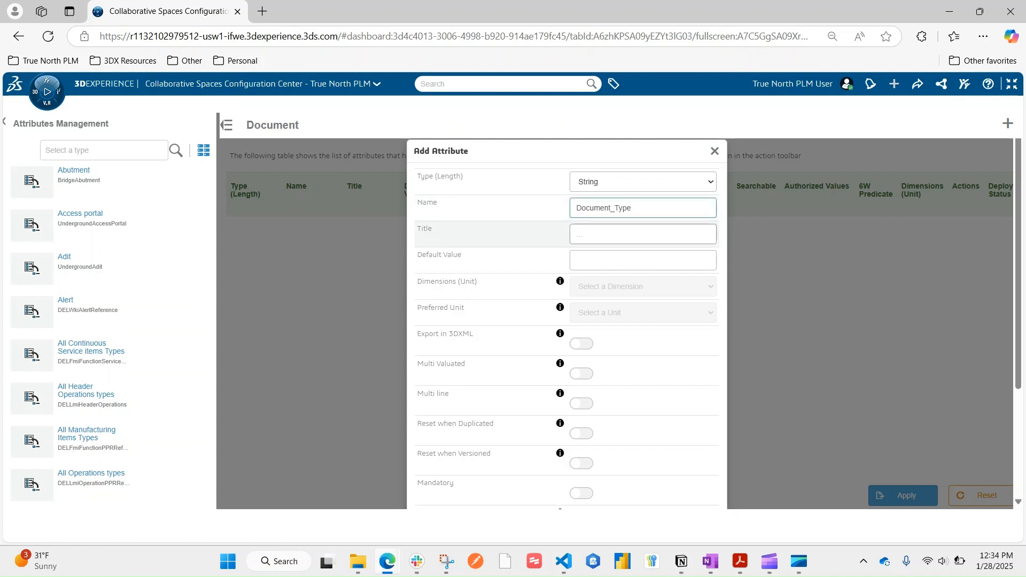
- Try a space in place of the underscore in the attribute name, and restore it to Document_Type
{"action": "left_click", "coordinate": [614, 208]}
{"action": "left_click", "coordinate": [606, 259]}
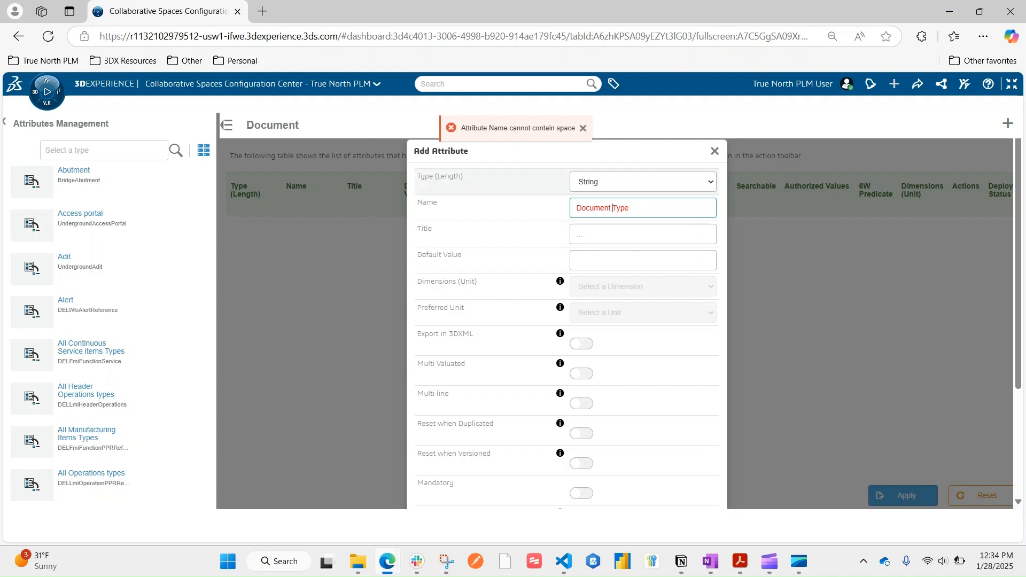
{"action": "left_click", "coordinate": [611, 208]}
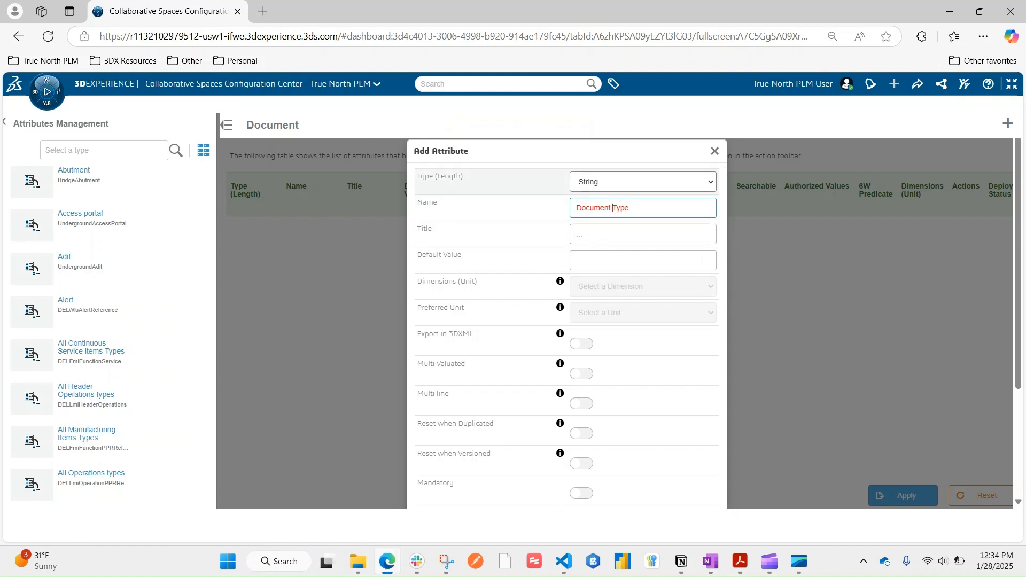
{"action": "key", "text": "BackSpace"}
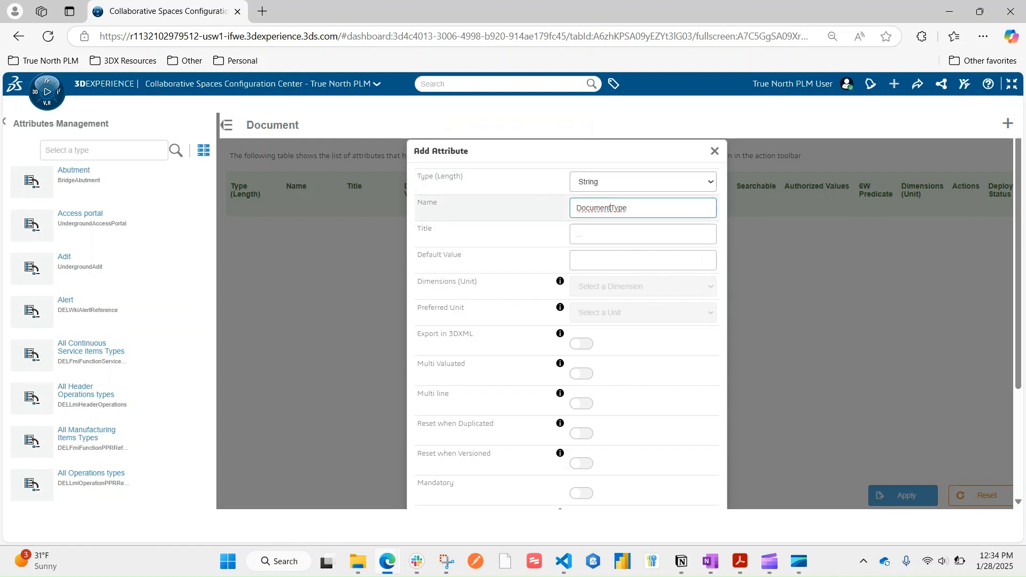
{"action": "type", "text": "_"}
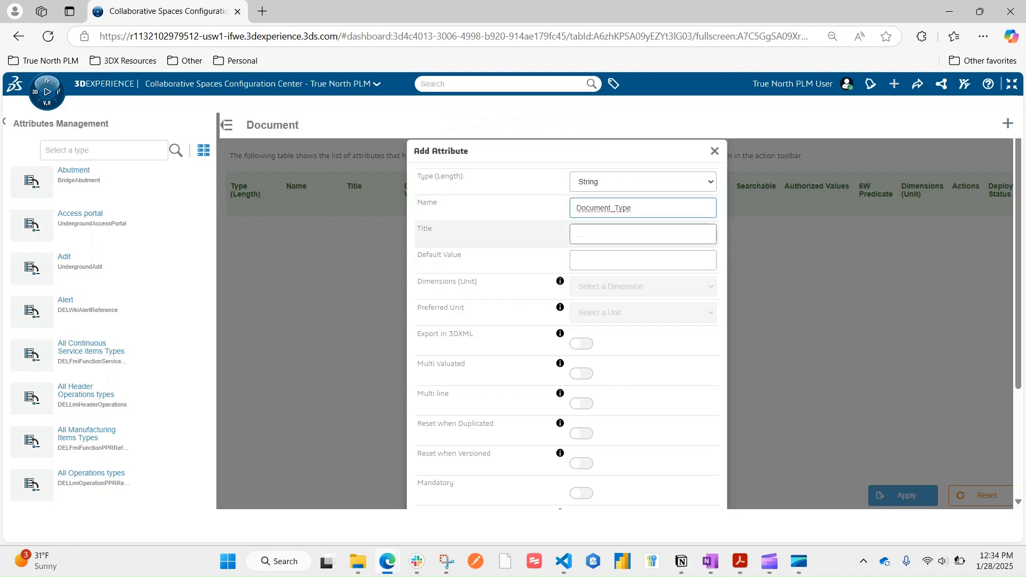
- Give the new attribute the title Document Type and the default value Specification
{"action": "left_click", "coordinate": [642, 234]}
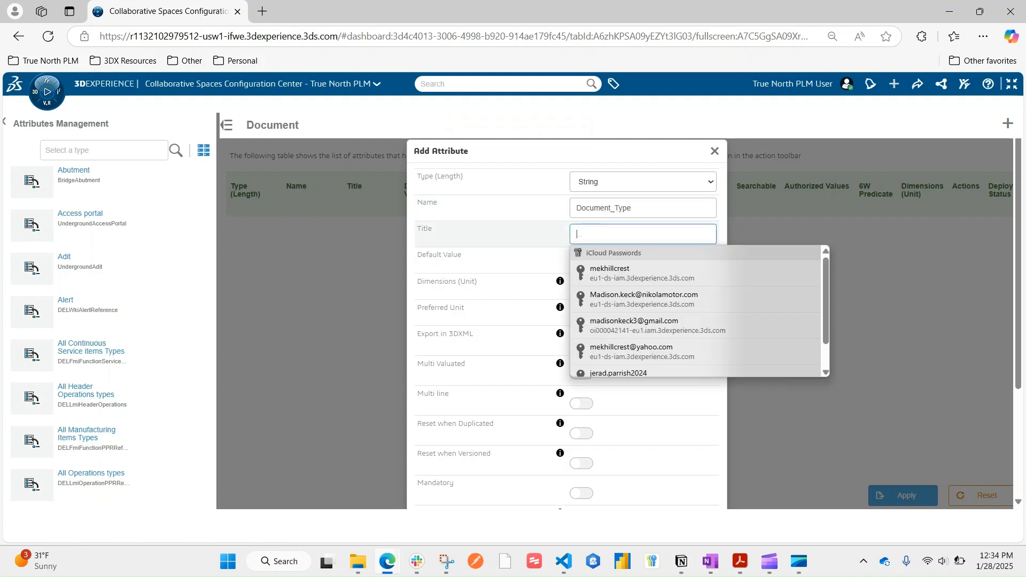
{"action": "type", "text": "D"}
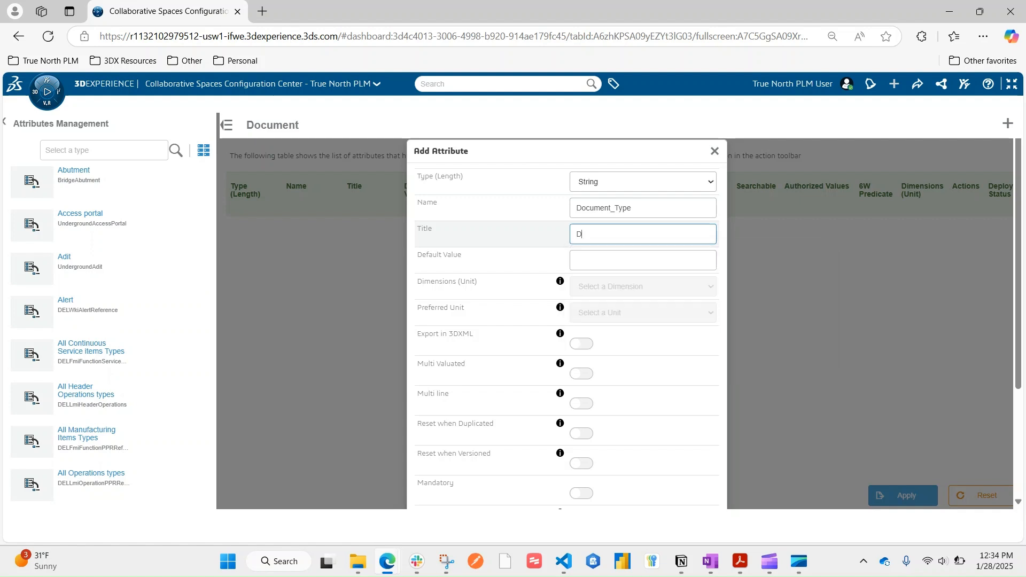
{"action": "type", "text": "ocument Type"}
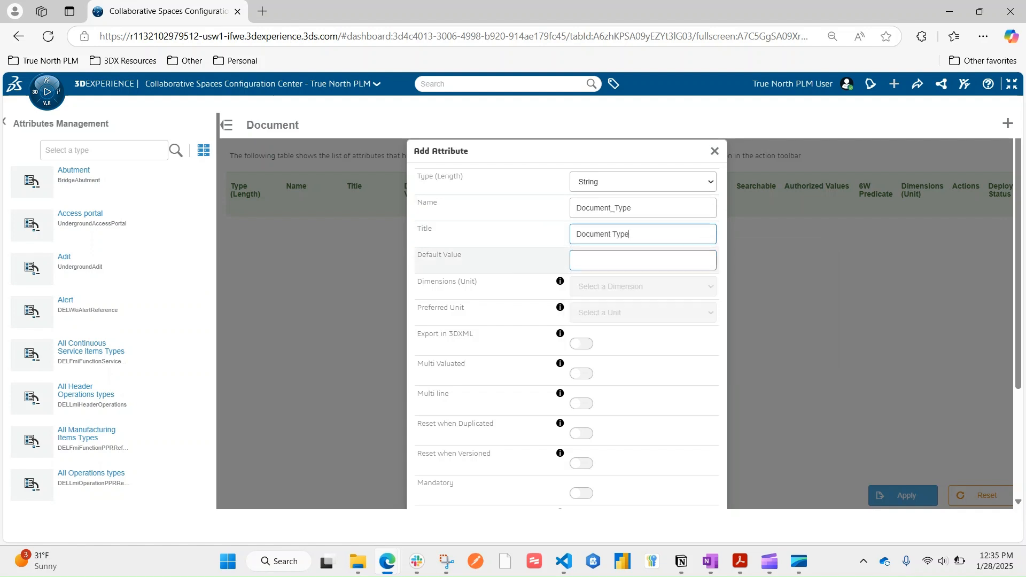
{"action": "left_click", "coordinate": [642, 260]}
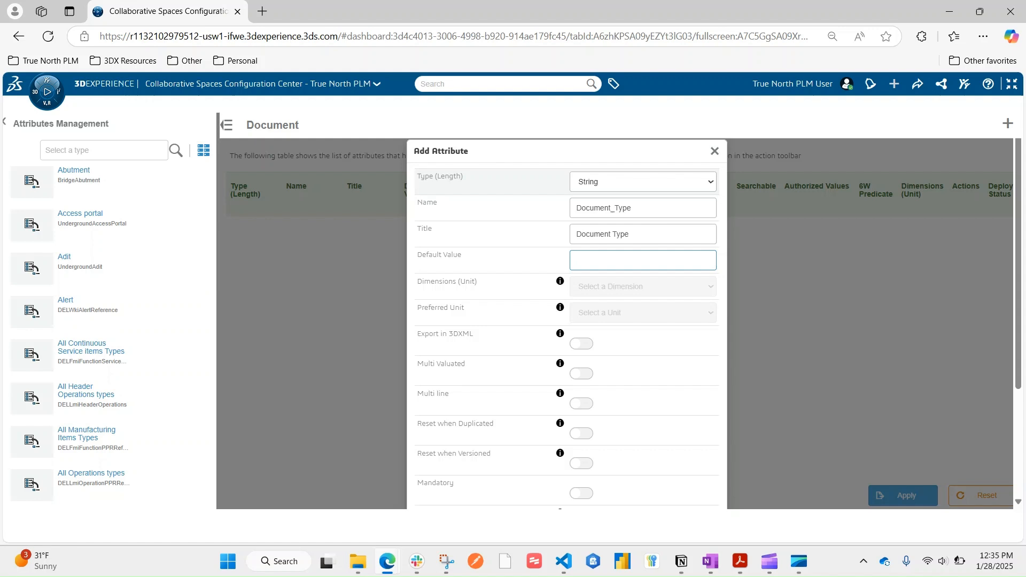
{"action": "left_click", "coordinate": [635, 154]}
{"action": "left_click", "coordinate": [643, 261]}
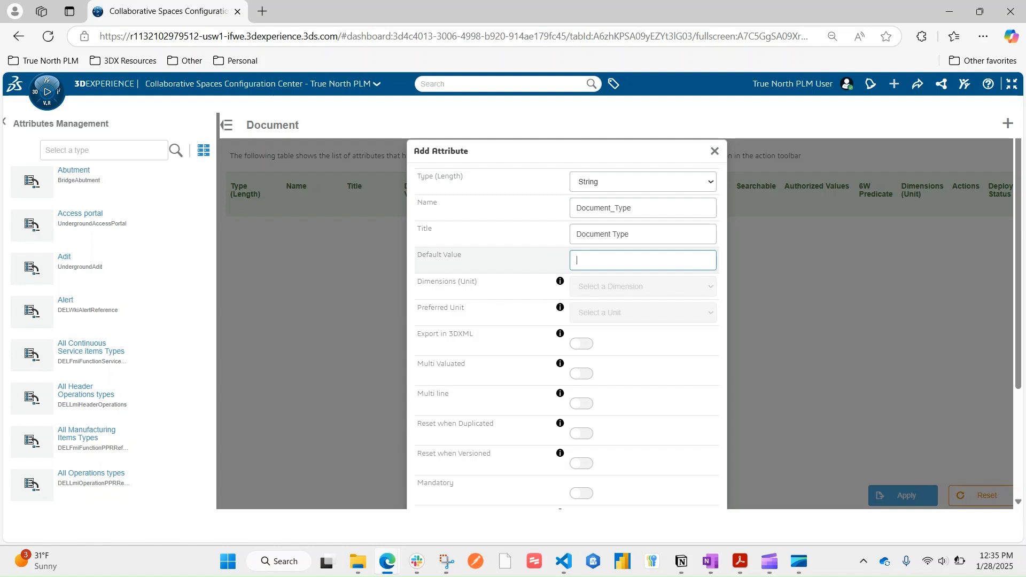
{"action": "type", "text": "Specification"}
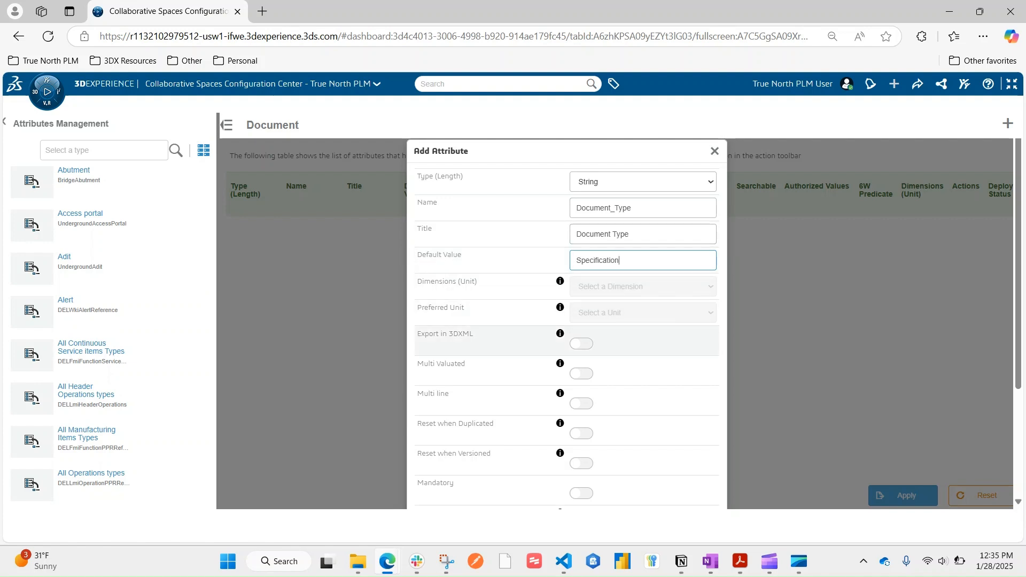
- Make the Document_Type attribute mandatory
{"action": "scroll", "coordinate": [566, 299], "scroll_direction": "down", "scroll_amount": 1}
{"action": "scroll", "coordinate": [566, 320], "scroll_direction": "down", "scroll_amount": 2}
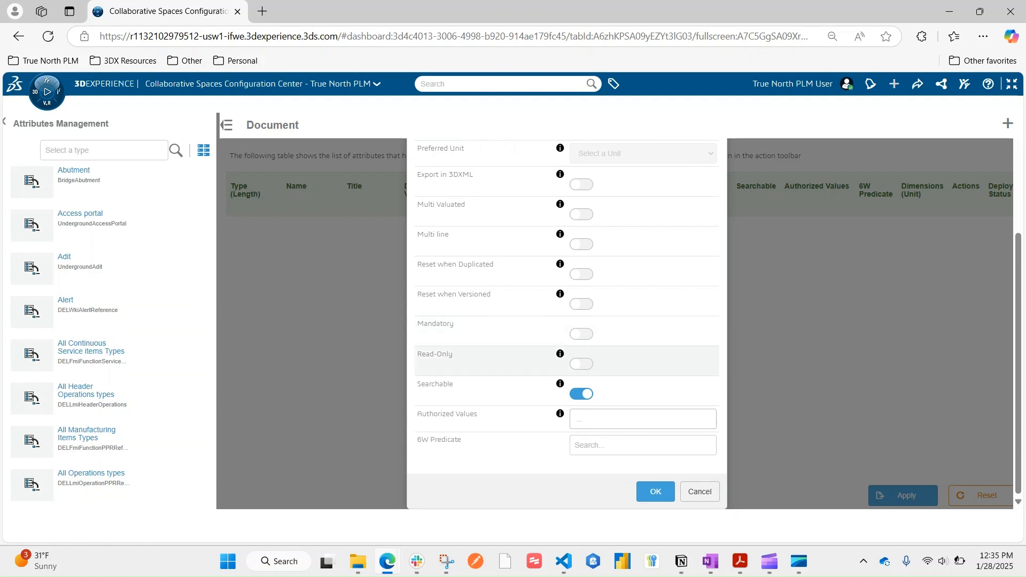
{"action": "left_click", "coordinate": [581, 334]}
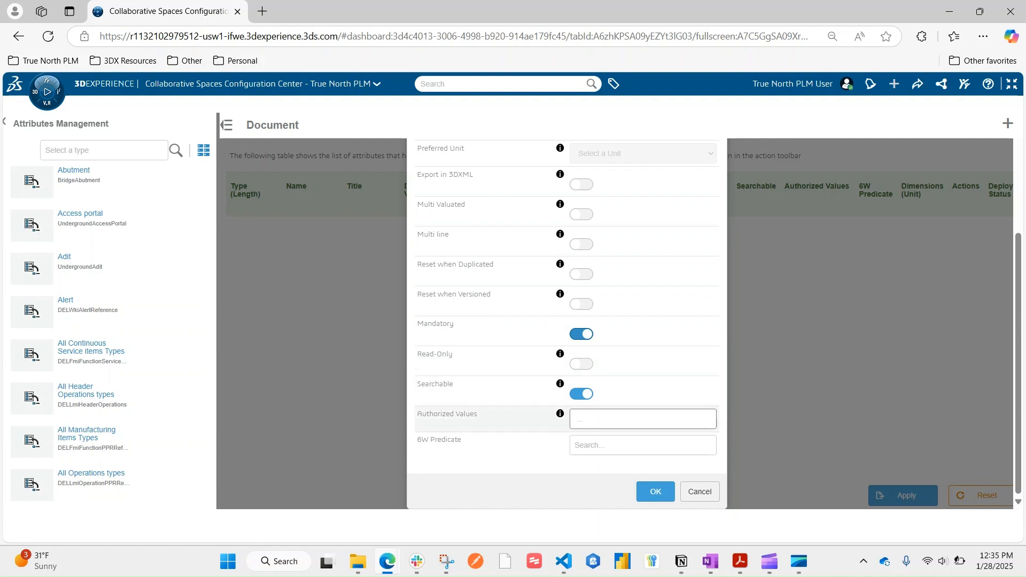
- Set the authorized values to Specification, Template, Process, Procedure and confirm the new attribute
{"action": "left_click", "coordinate": [604, 419]}
{"action": "scroll", "coordinate": [604, 418], "scroll_direction": "up", "scroll_amount": 3}
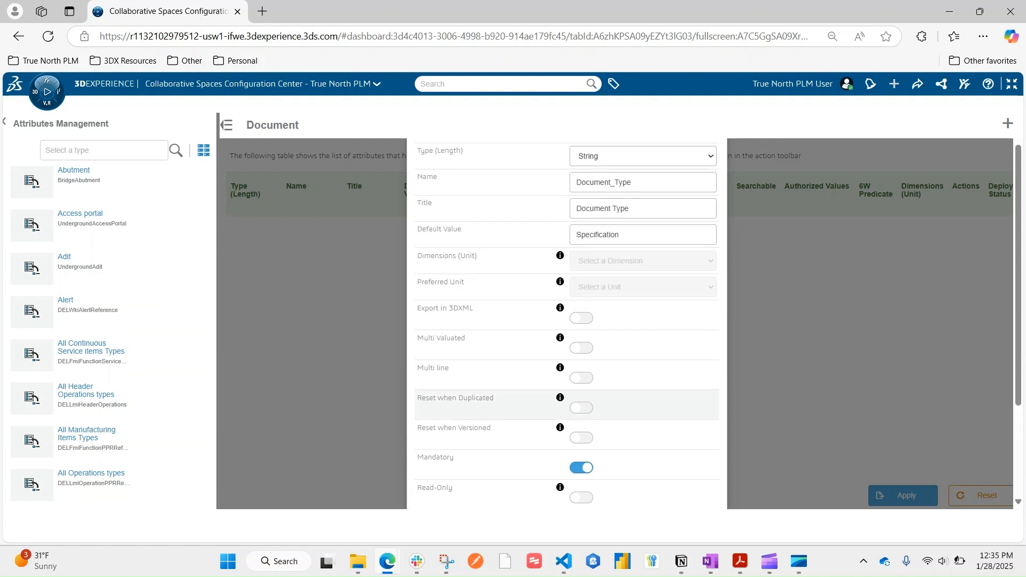
{"action": "scroll", "coordinate": [567, 323], "scroll_direction": "down", "scroll_amount": 3}
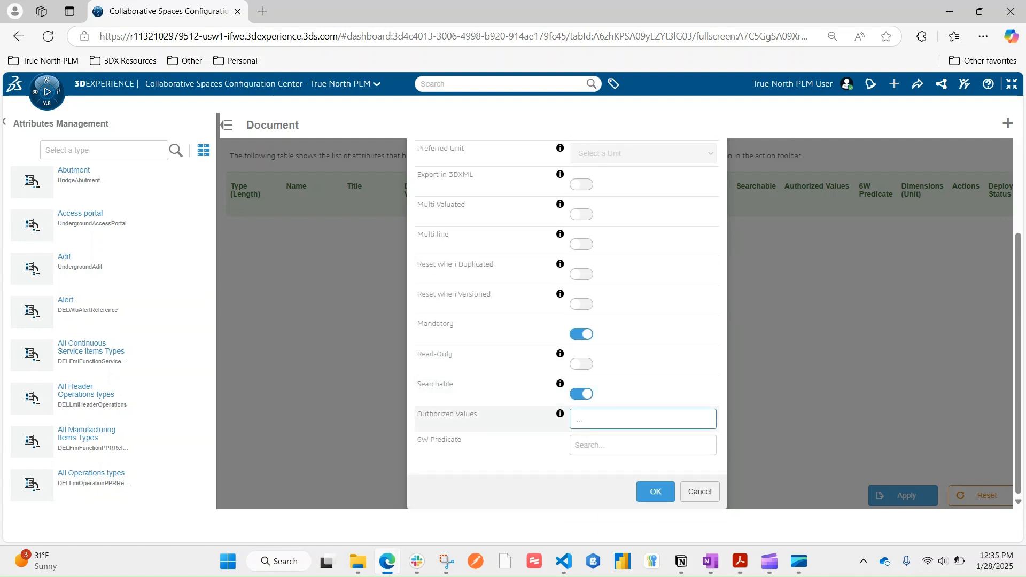
{"action": "type", "text": "Soec"}
{"action": "key", "text": "BackSpace"}
{"action": "key", "text": "BackSpace"}
{"action": "key", "text": "BackSpace"}
{"action": "key", "text": "BackSpace"}
{"action": "type", "text": "pecification, Template, Process, Procedure"}
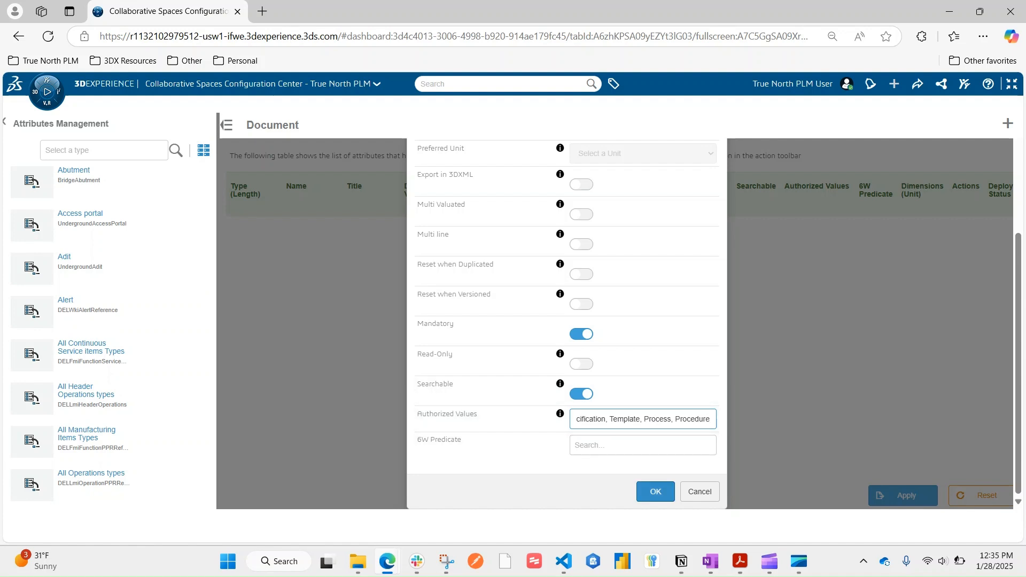
{"action": "left_click", "coordinate": [656, 492]}
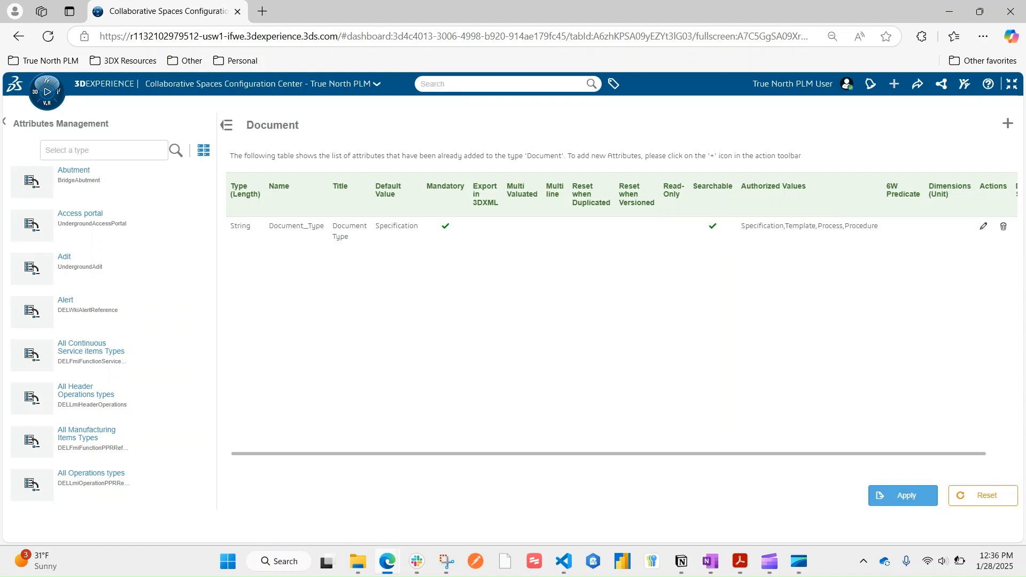
- Apply the new attribute to the Document type, read the warning about existing objects and accept proceeding
{"action": "left_click", "coordinate": [902, 496]}
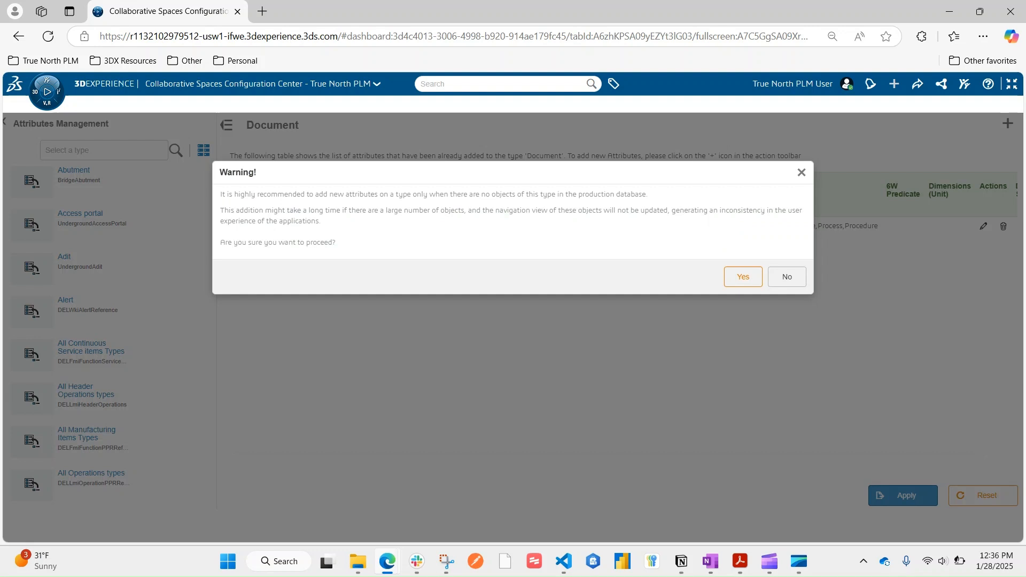
{"action": "left_click_drag", "start_coordinate": [374, 195], "coordinate": [625, 195]}
{"action": "left_click", "coordinate": [464, 196]}
{"action": "left_click", "coordinate": [625, 195]}
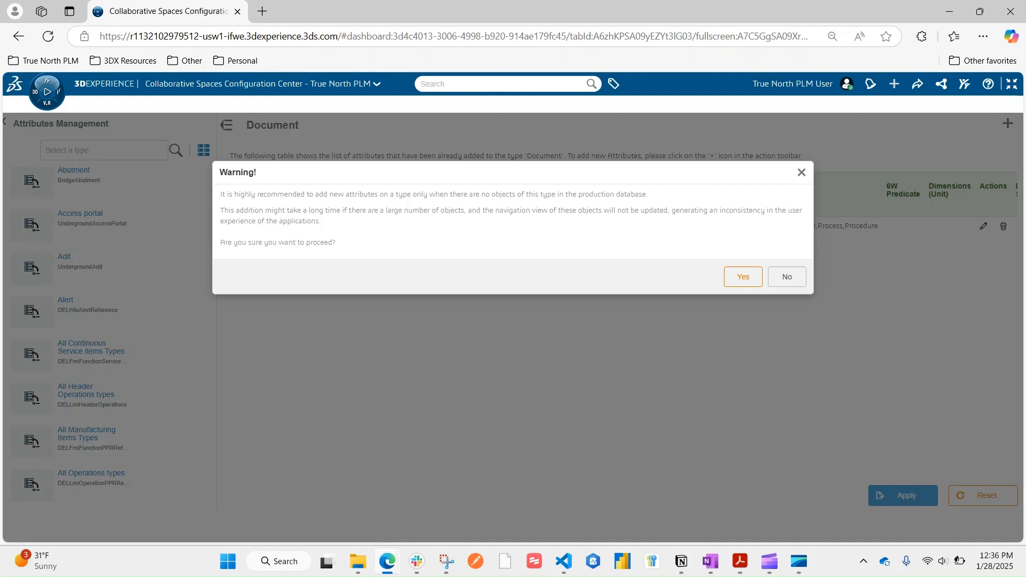
{"action": "left_click_drag", "start_coordinate": [220, 195], "coordinate": [380, 195]}
{"action": "left_click", "coordinate": [380, 195]}
{"action": "left_click", "coordinate": [743, 277]}
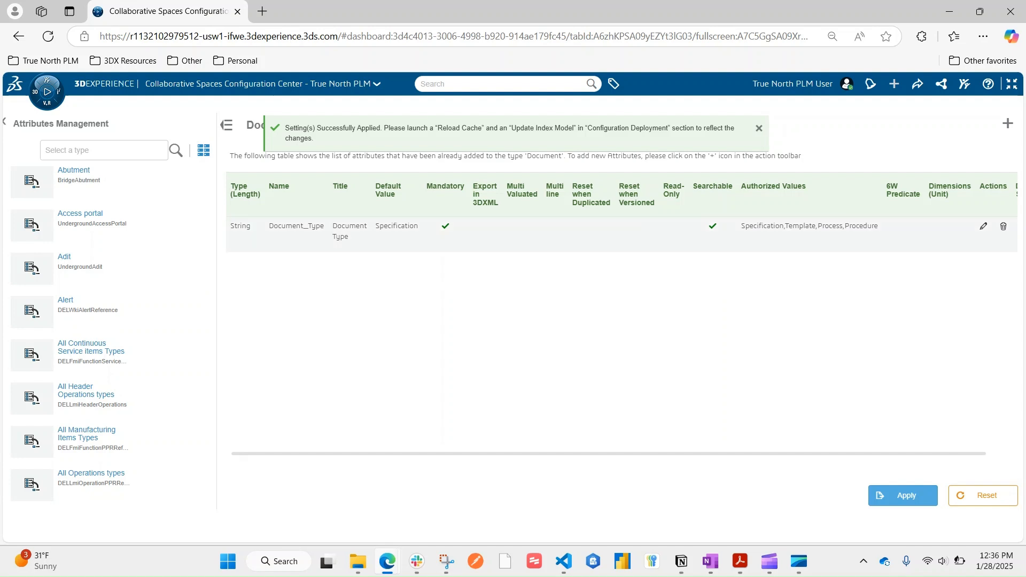
- Go to Configuration Deployment and refresh the Attributes Propagation information for the customized types
{"action": "left_click", "coordinate": [4, 122]}
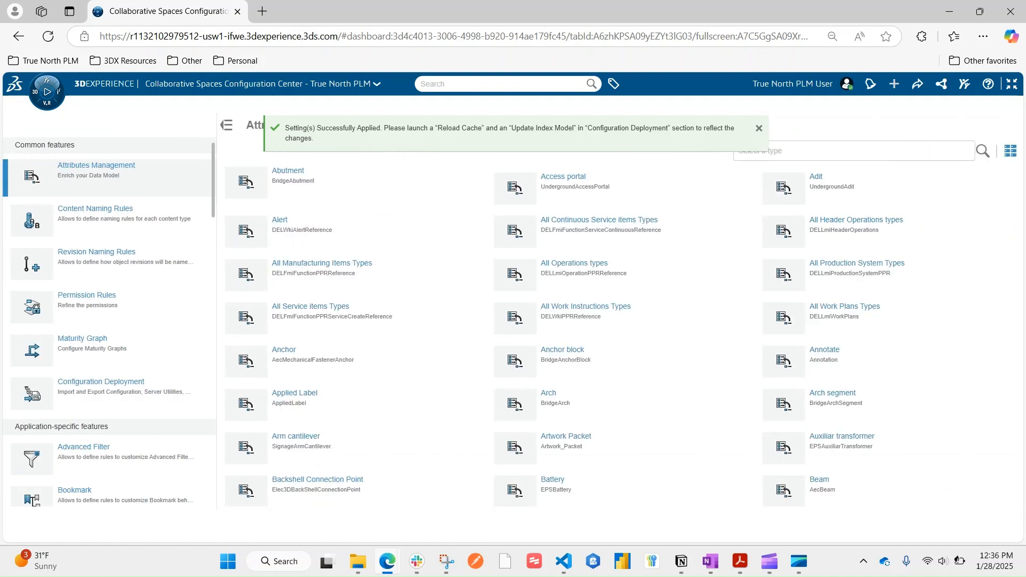
{"action": "left_click", "coordinate": [101, 382]}
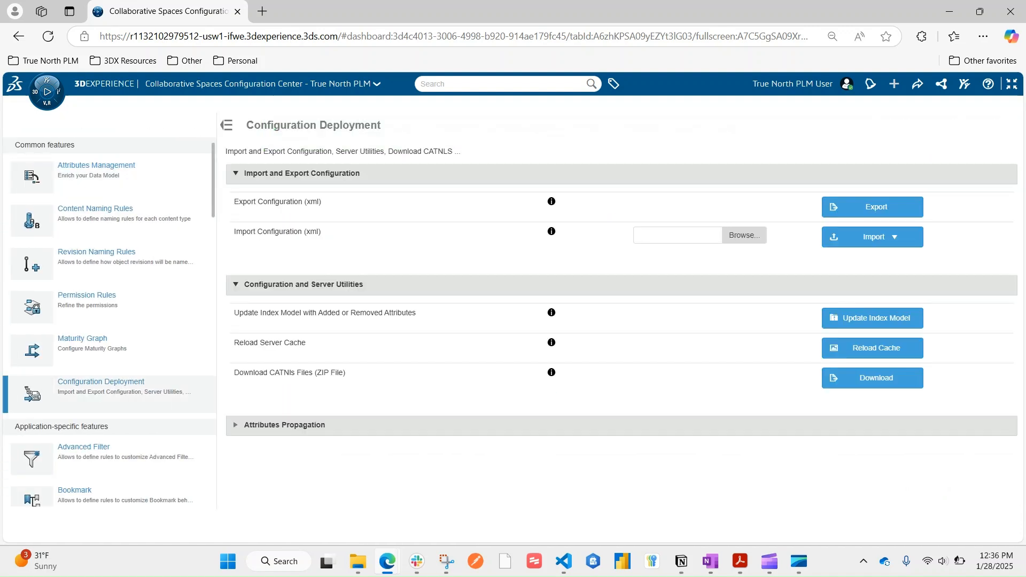
{"action": "left_click", "coordinate": [285, 425]}
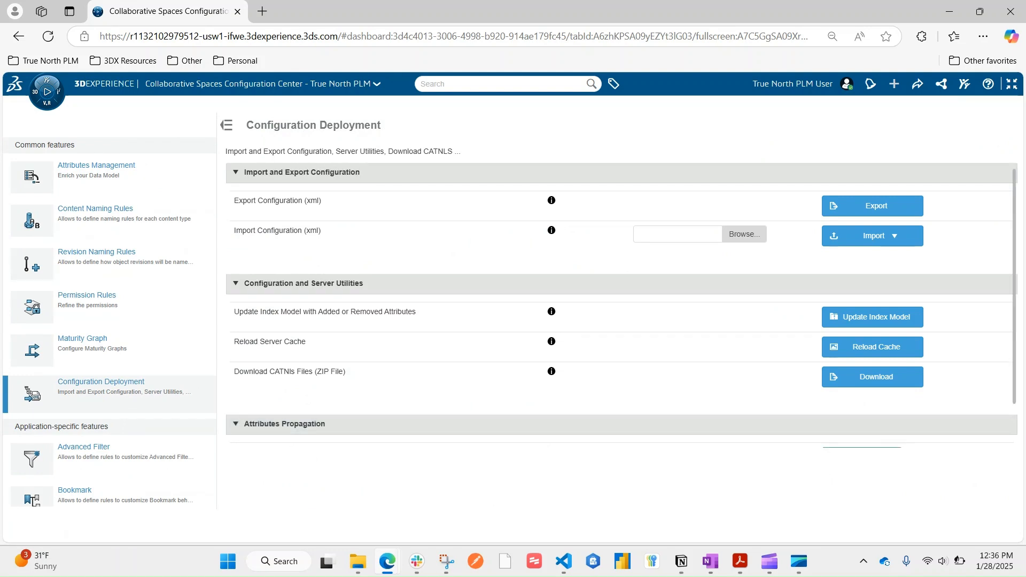
{"action": "scroll", "coordinate": [621, 305], "scroll_direction": "down", "scroll_amount": 1}
{"action": "left_click", "coordinate": [862, 412]}
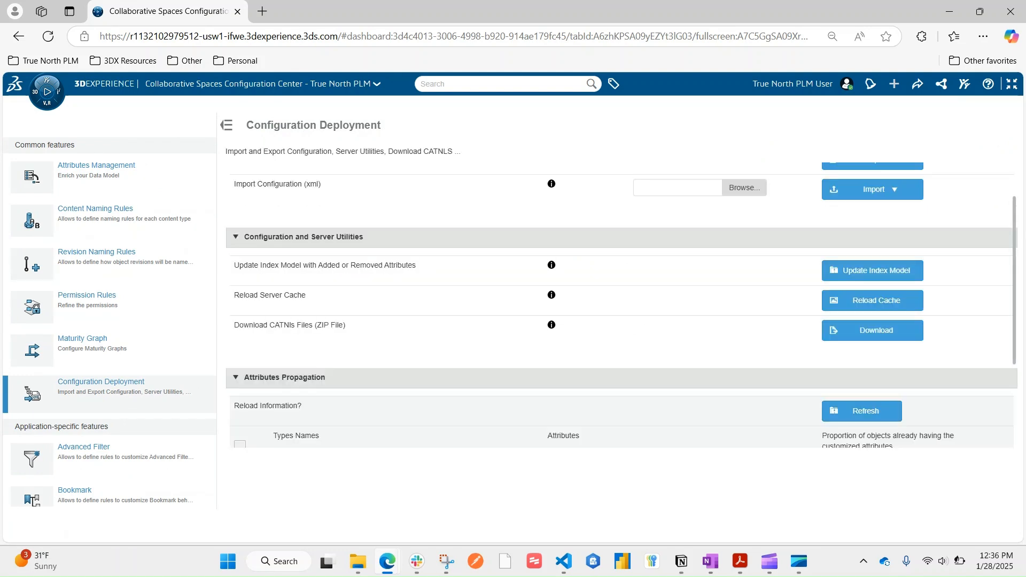
{"action": "scroll", "coordinate": [622, 305], "scroll_direction": "down", "scroll_amount": 3}
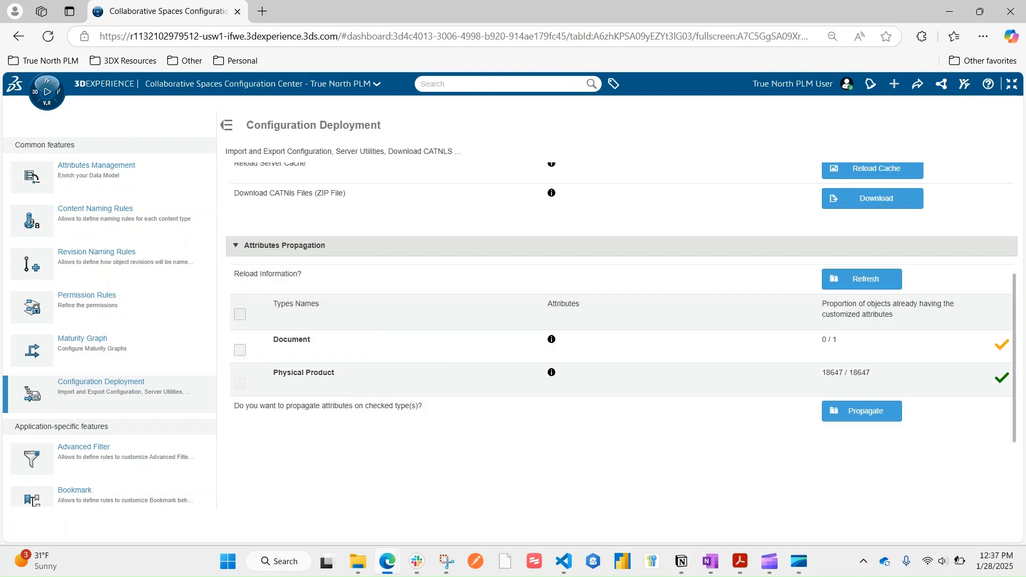
{"action": "mouse_move", "coordinate": [552, 372]}
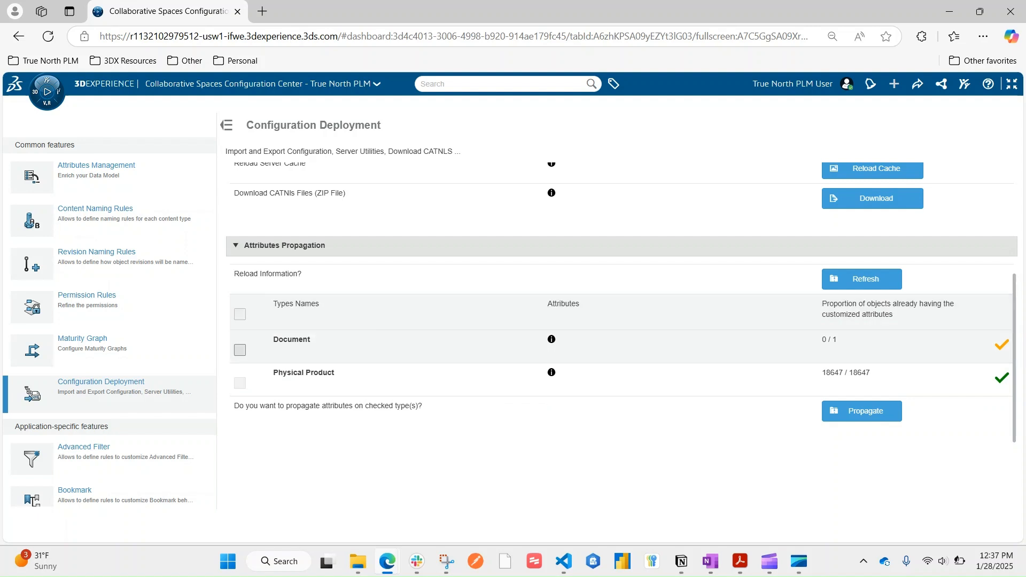
- Propagate the customized attributes on the Document type and accept proceeding
{"action": "left_click", "coordinate": [240, 350]}
{"action": "mouse_move", "coordinate": [896, 345]}
{"action": "mouse_move", "coordinate": [552, 339]}
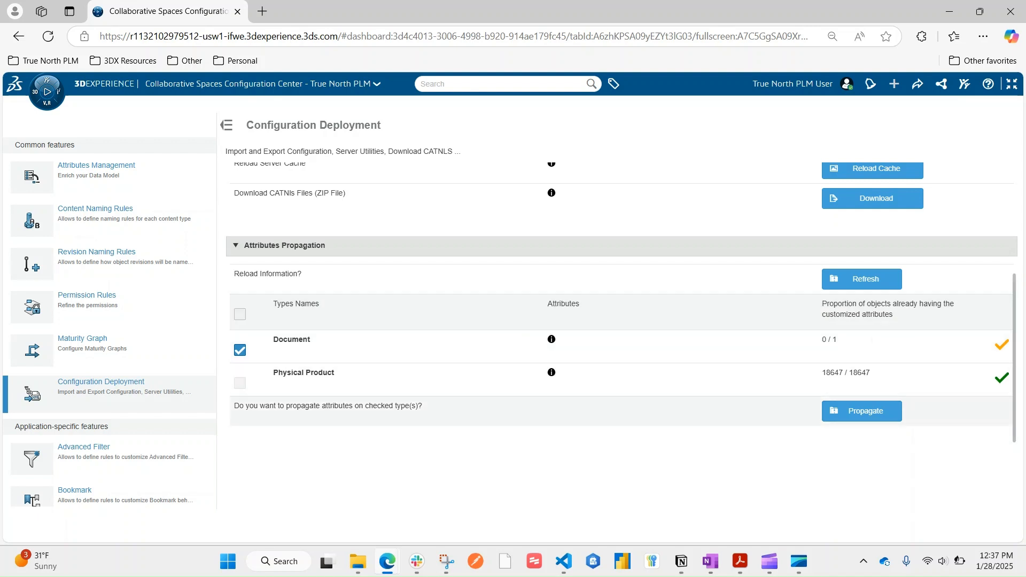
{"action": "left_click", "coordinate": [861, 411]}
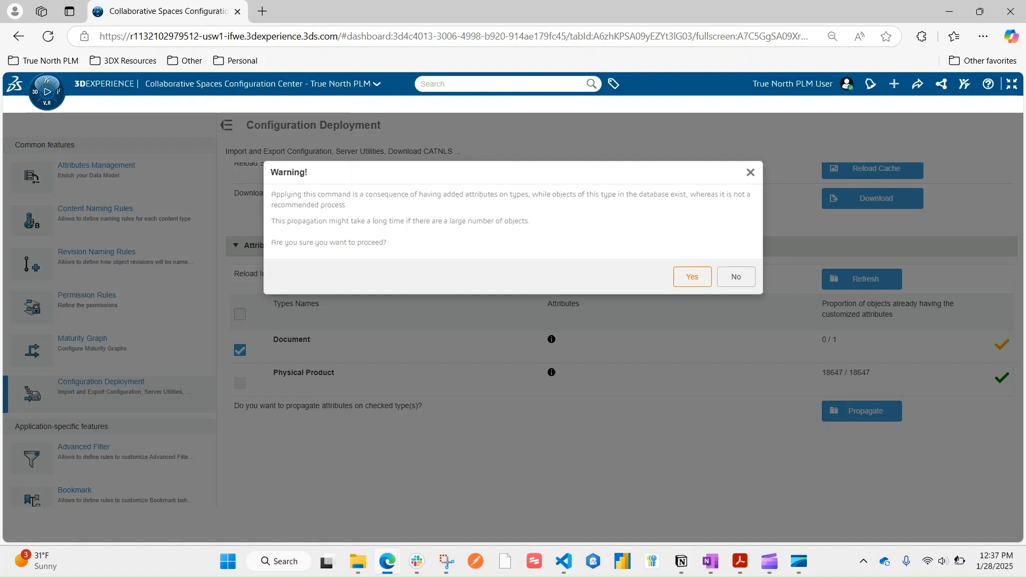
{"action": "key", "text": "Return"}
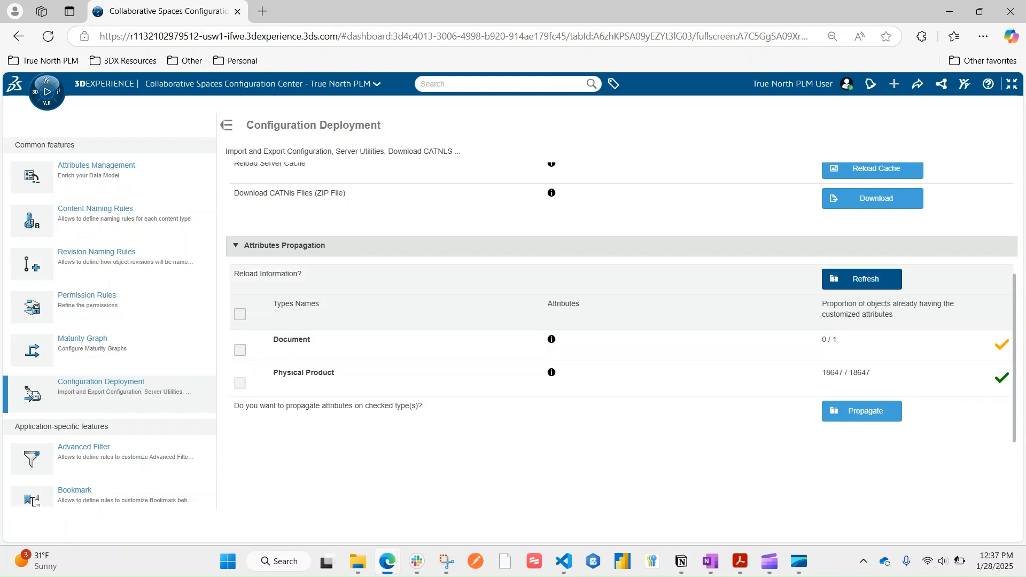
- Refresh the attributes propagation information to check the status of the Document type
{"action": "left_click", "coordinate": [861, 279]}
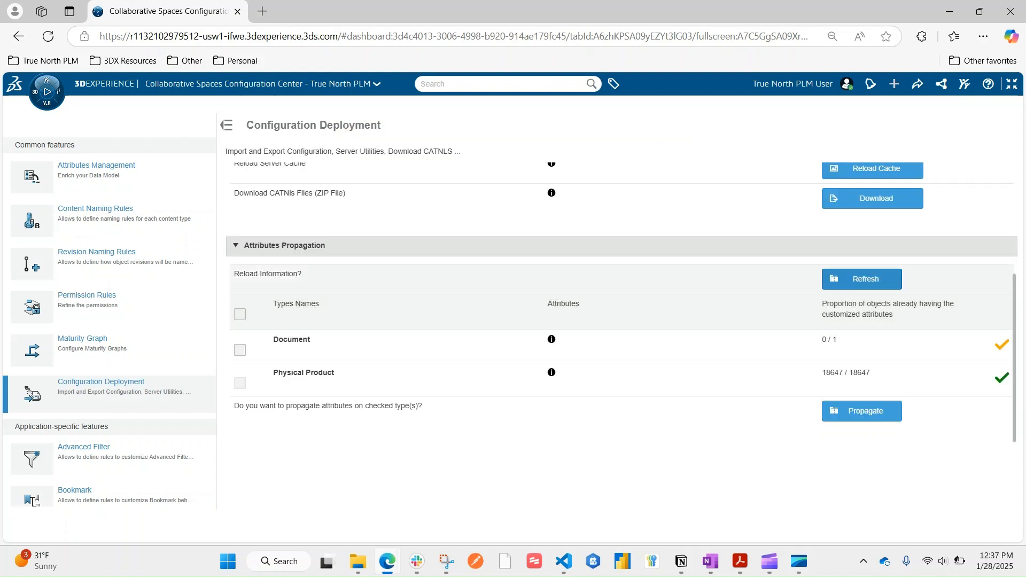
{"action": "left_click", "coordinate": [862, 279]}
{"action": "left_click", "coordinate": [861, 278]}
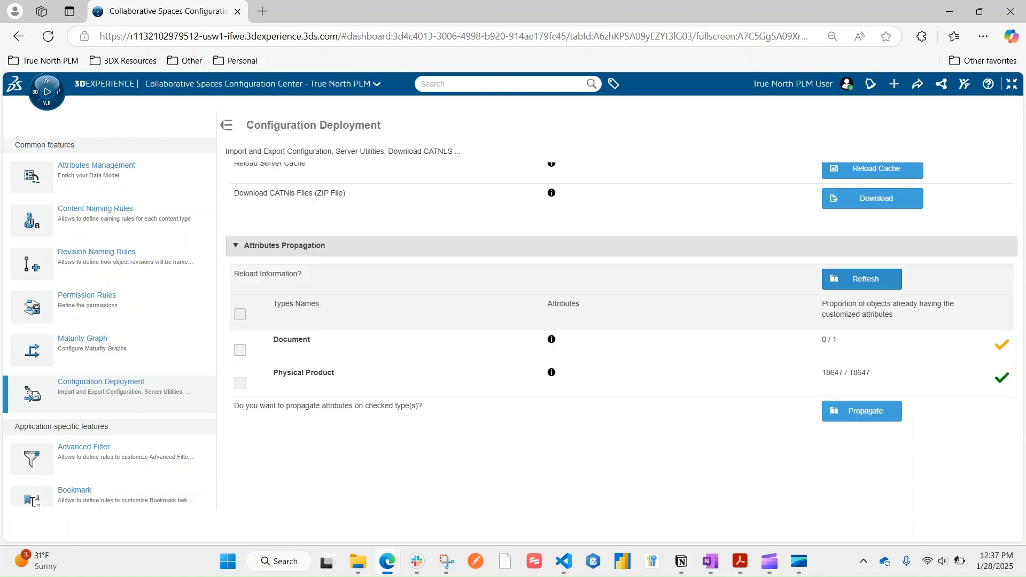
- Leave the full-screen Configuration Center for the Documents dashboard page and begin a new document
{"action": "left_click", "coordinate": [1011, 84]}
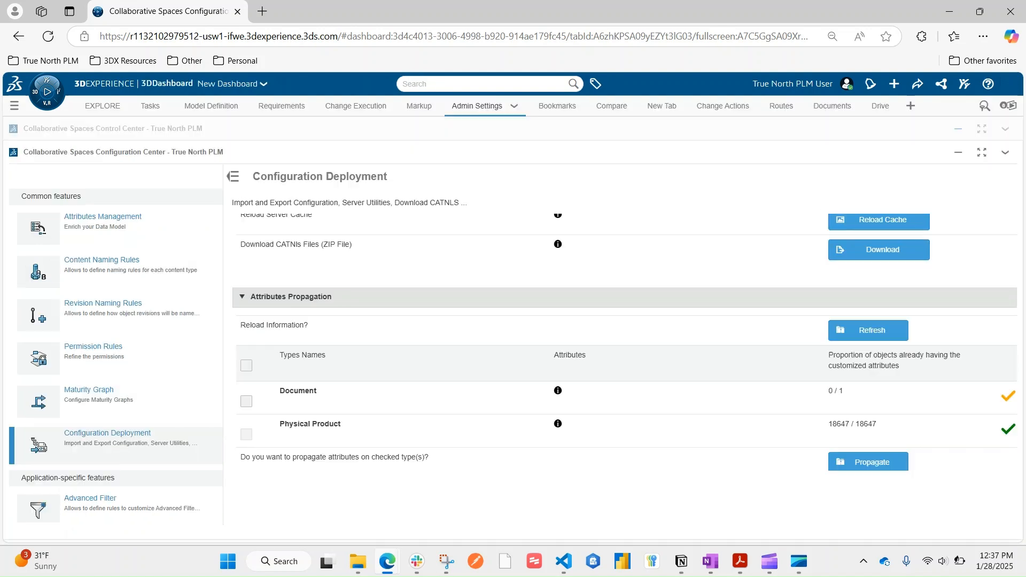
{"action": "left_click", "coordinate": [832, 105]}
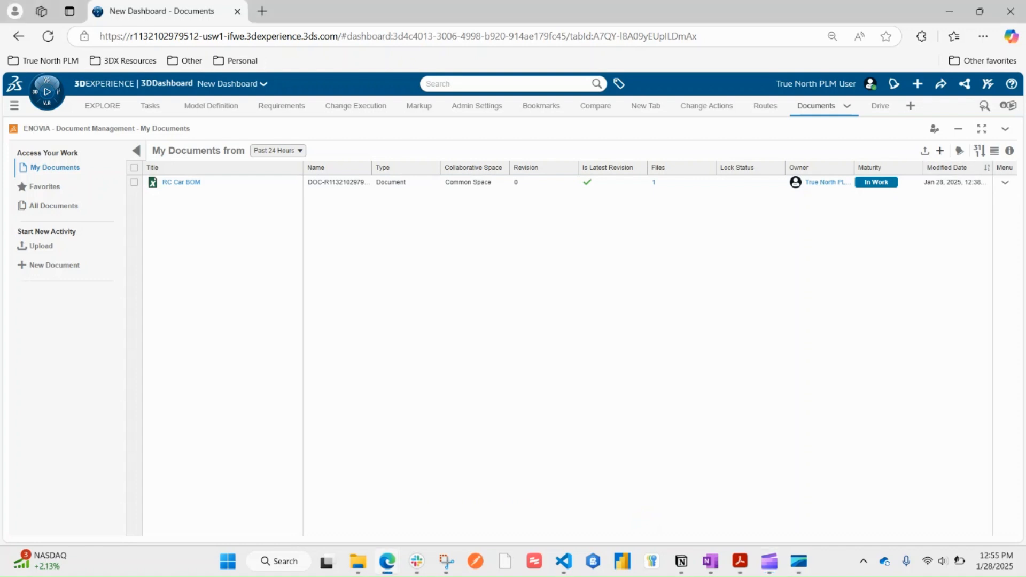
{"action": "left_click", "coordinate": [939, 151]}
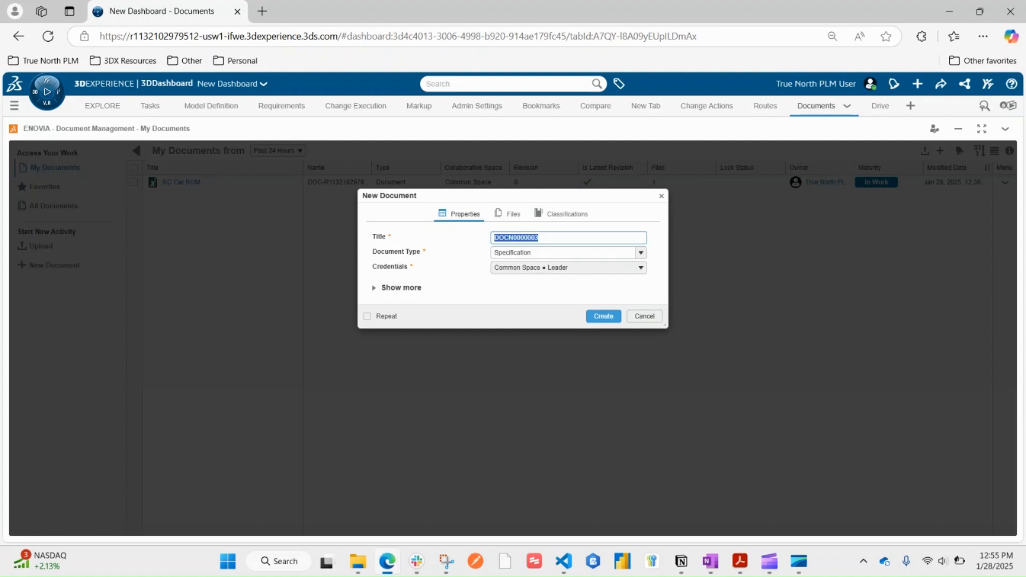
- Examine the new document's automatic title and expand its additional properties to check name and collaborative policy
{"action": "left_click", "coordinate": [539, 238]}
{"action": "left_click_drag", "start_coordinate": [538, 238], "coordinate": [495, 238]}
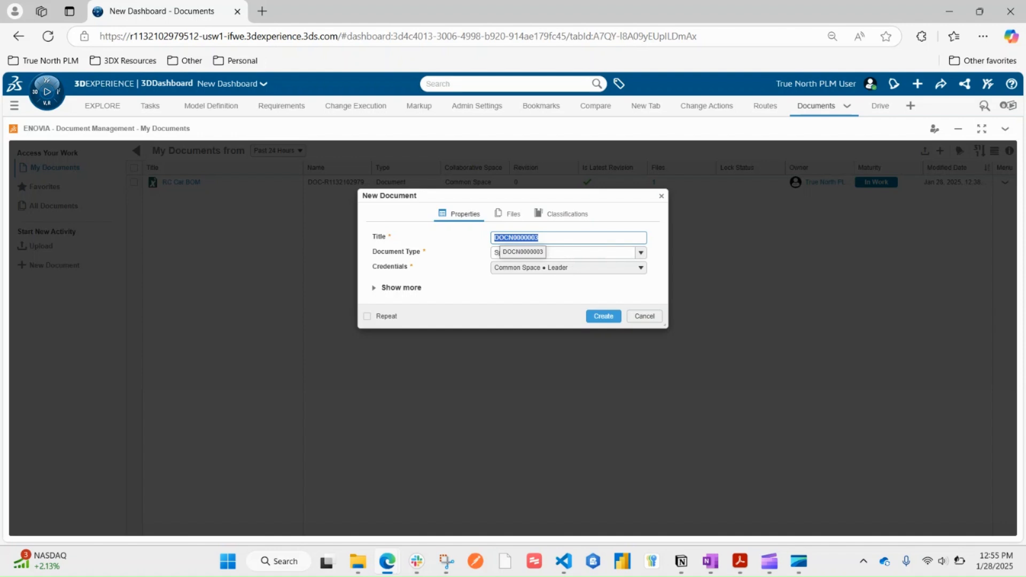
{"action": "left_click", "coordinate": [399, 288]}
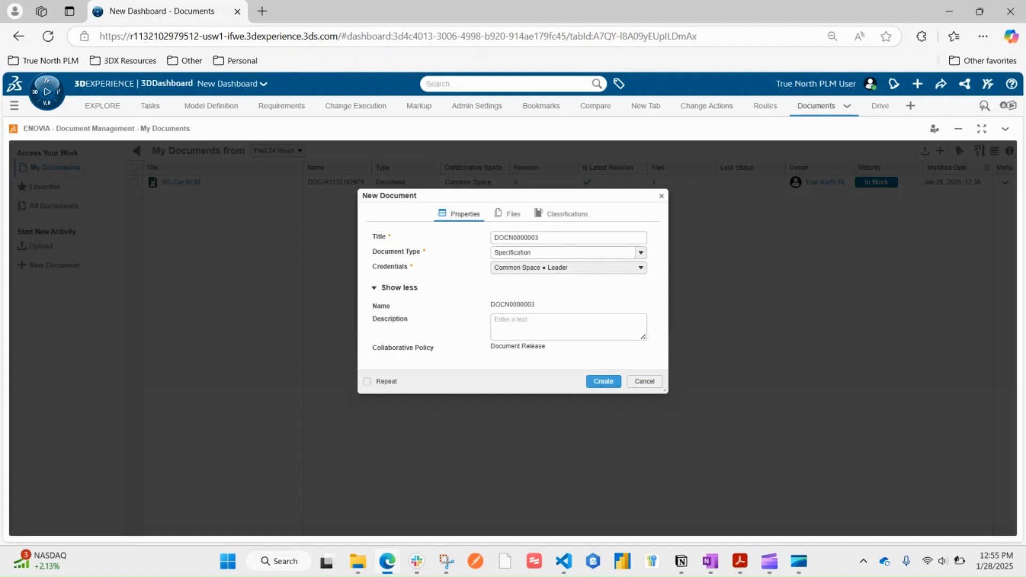
- Title the new document "My Document", keeping its automatic name and the Specification document type, and create it
{"action": "double_click", "coordinate": [499, 305]}
{"action": "left_click", "coordinate": [553, 305]}
{"action": "left_click_drag", "start_coordinate": [536, 305], "coordinate": [481, 302]}
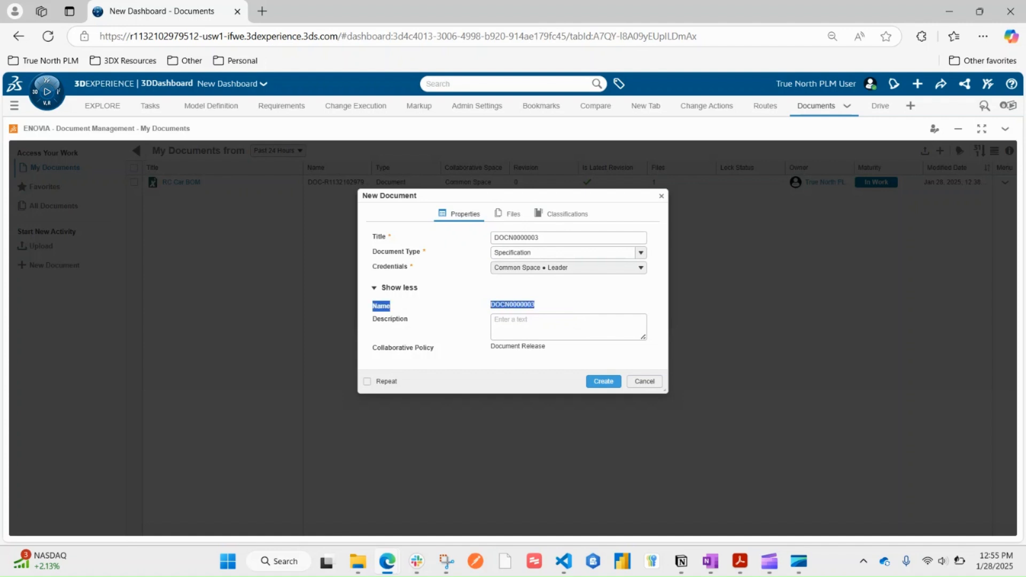
{"action": "double_click", "coordinate": [516, 238]}
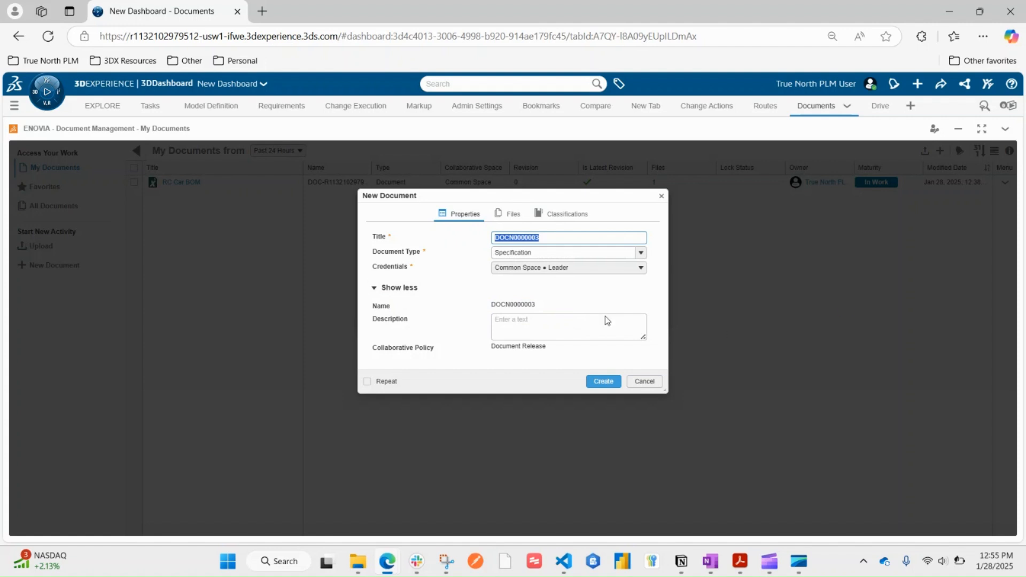
{"action": "left_click", "coordinate": [432, 400]}
{"action": "type", "text": "My Do"}
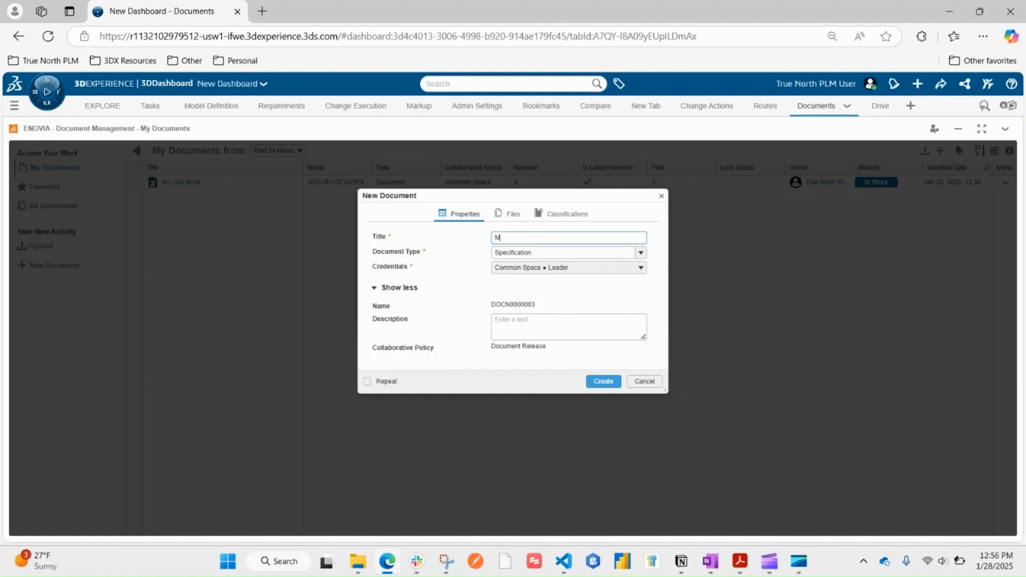
{"action": "type", "text": "cument"}
{"action": "left_click", "coordinate": [603, 381]}
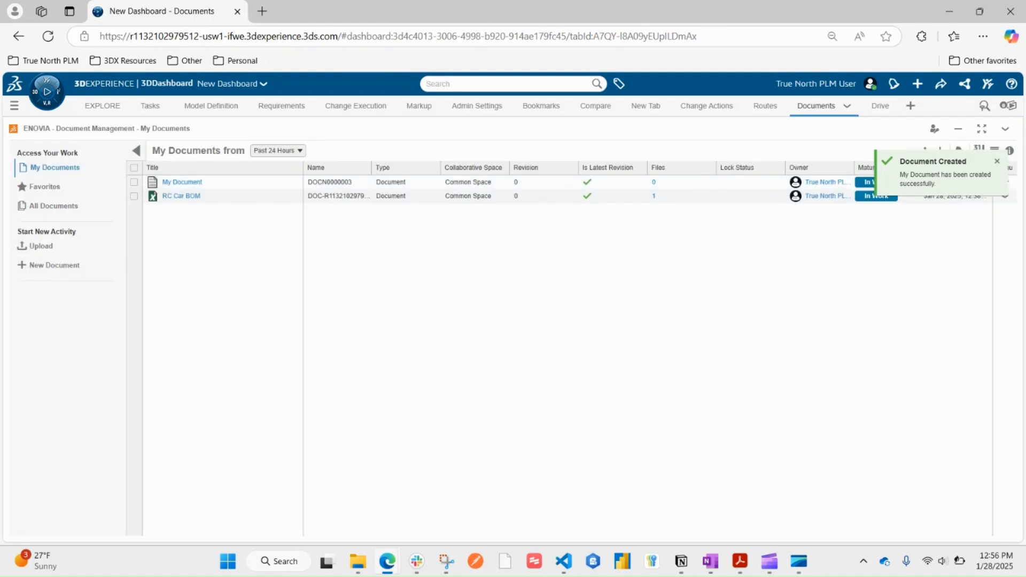
- Select the newly created My Document, dismiss the creation notification and show the document's information
{"action": "left_click", "coordinate": [359, 182]}
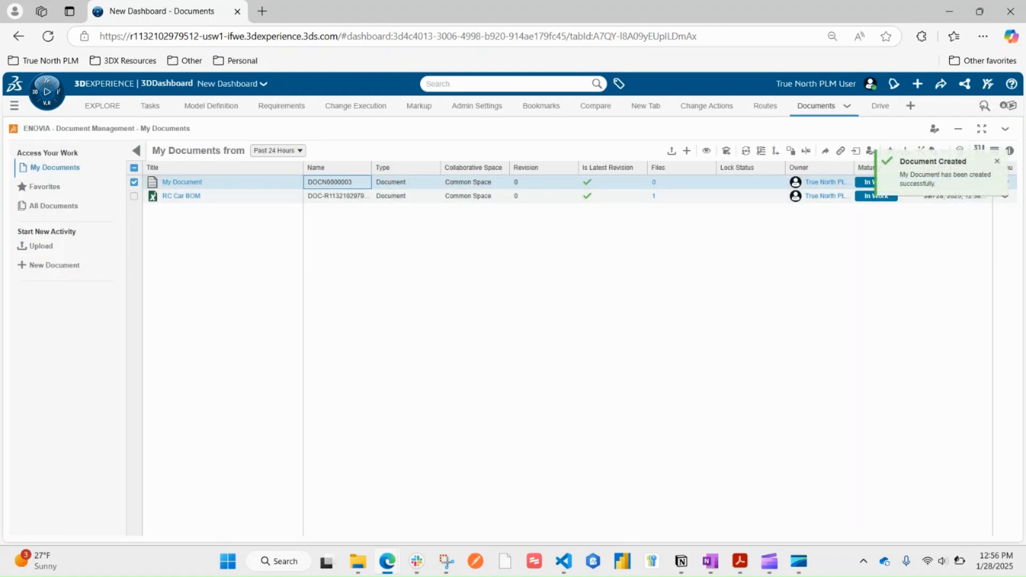
{"action": "left_click", "coordinate": [997, 162]}
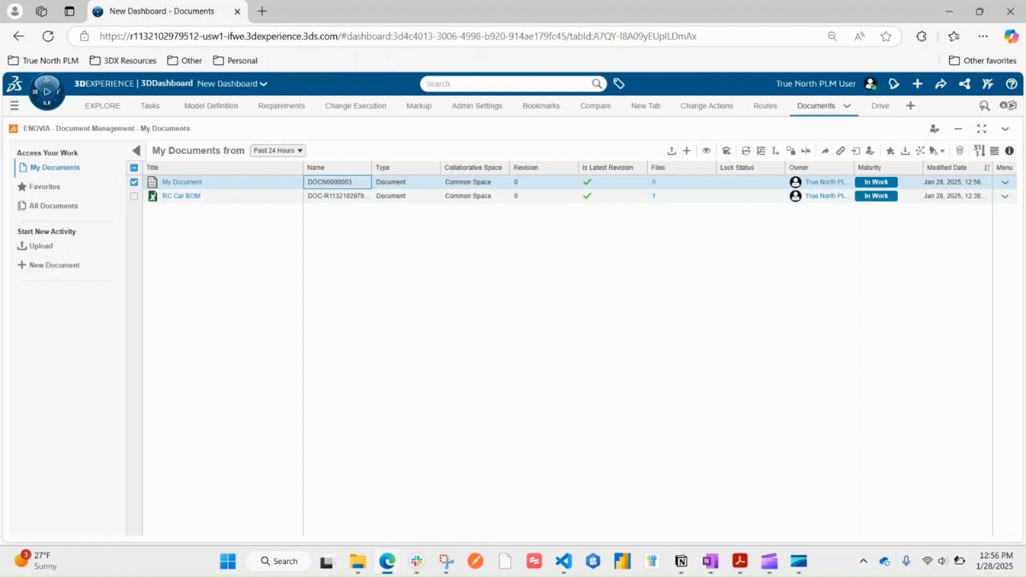
{"action": "left_click", "coordinate": [1009, 151]}
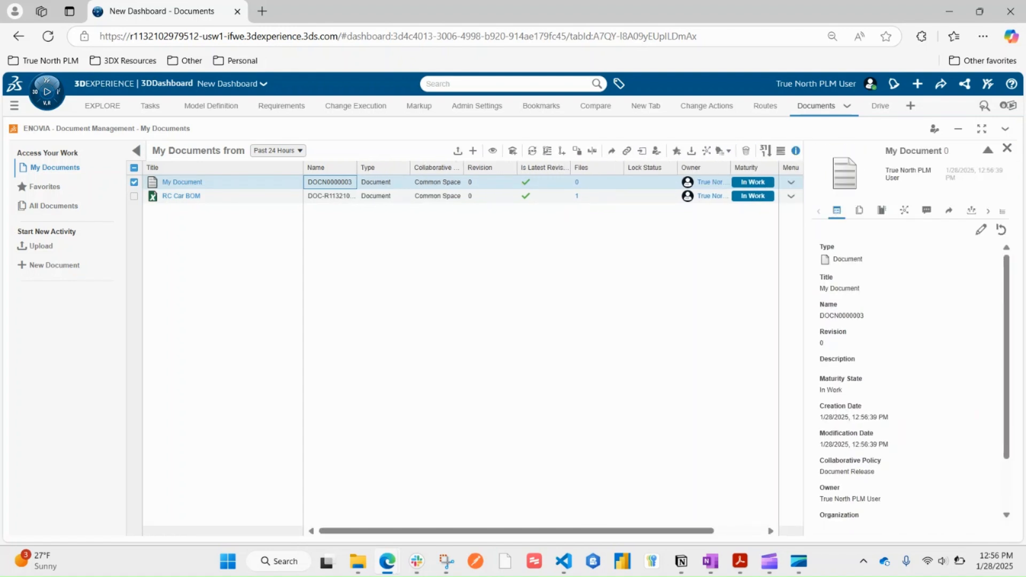
- Edit the properties of My Document, set its Document Type to Process and save the change
{"action": "left_click", "coordinate": [981, 230]}
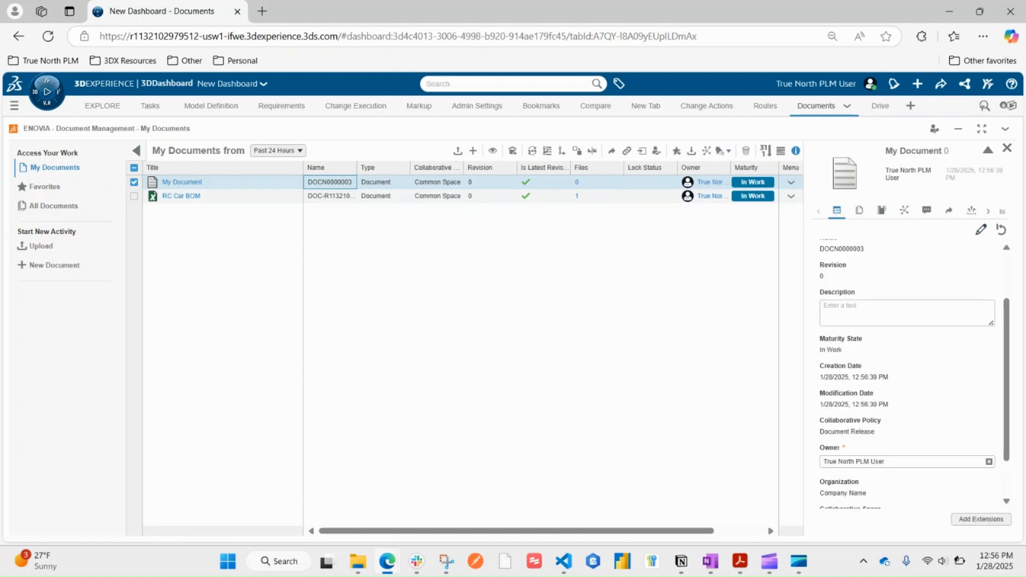
{"action": "scroll", "coordinate": [908, 374], "scroll_direction": "down", "scroll_amount": 1}
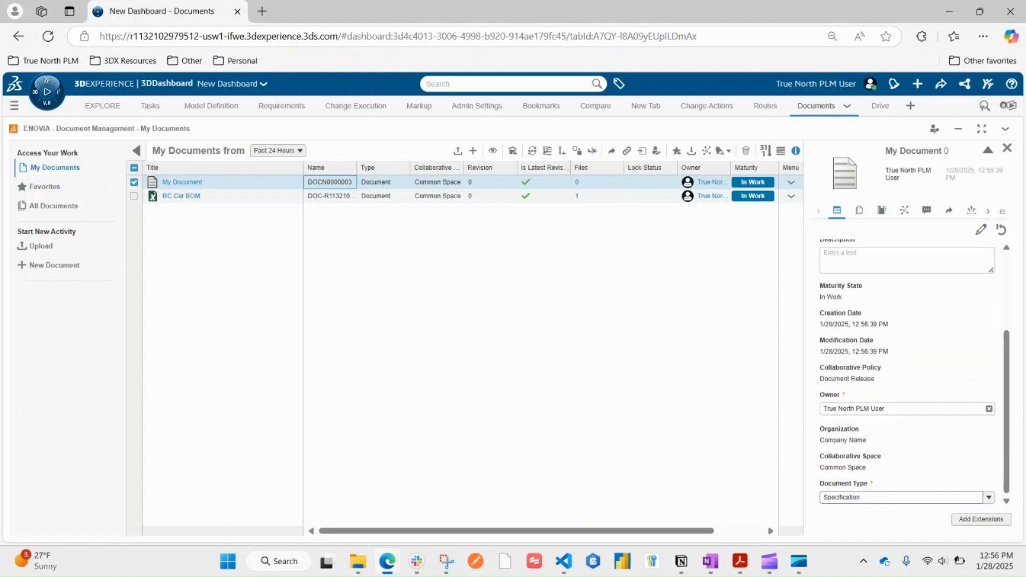
{"action": "left_click", "coordinate": [908, 498]}
{"action": "left_click", "coordinate": [989, 497]}
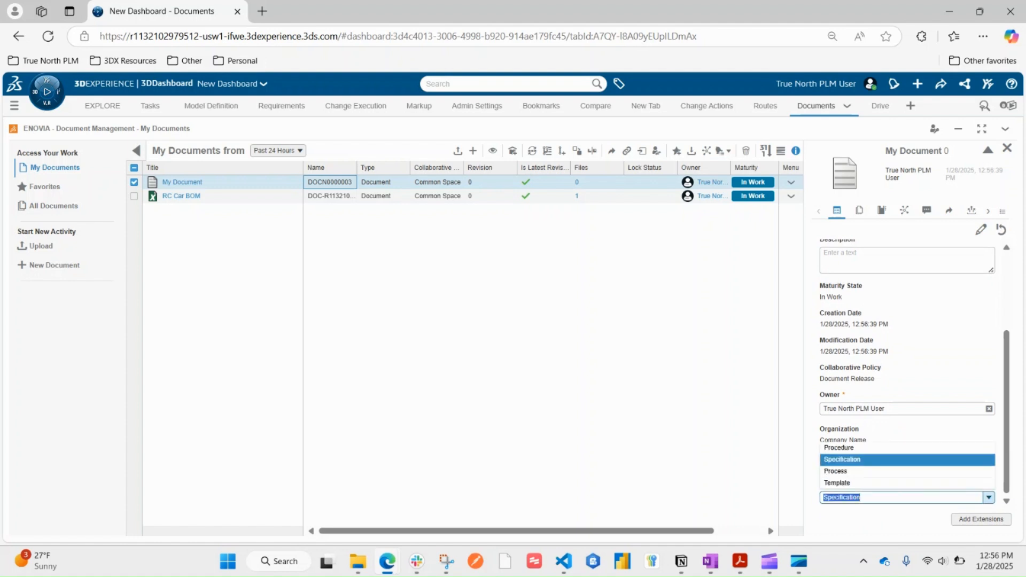
{"action": "left_click", "coordinate": [907, 459]}
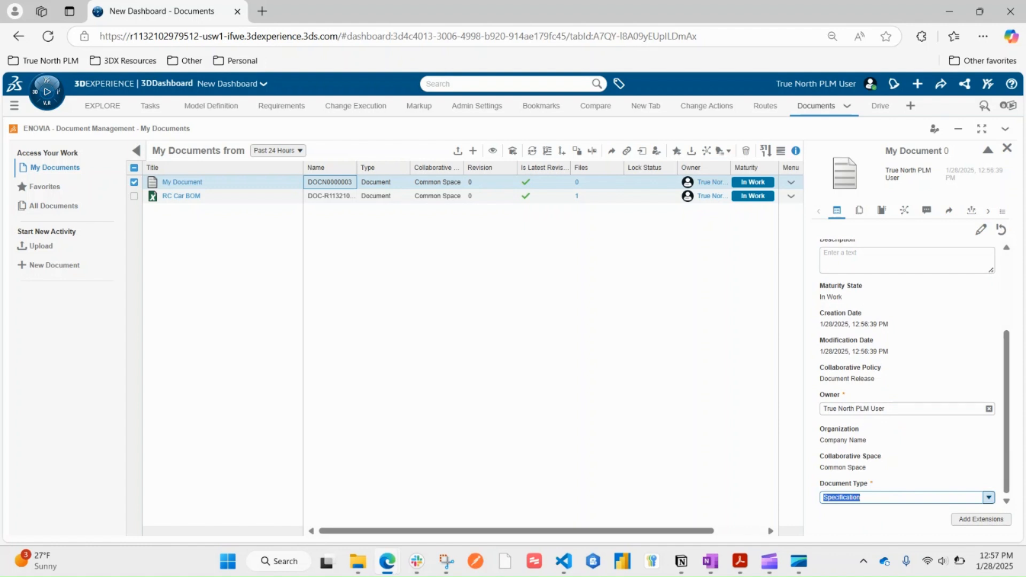
{"action": "left_click", "coordinate": [988, 497]}
{"action": "left_click", "coordinate": [907, 471]}
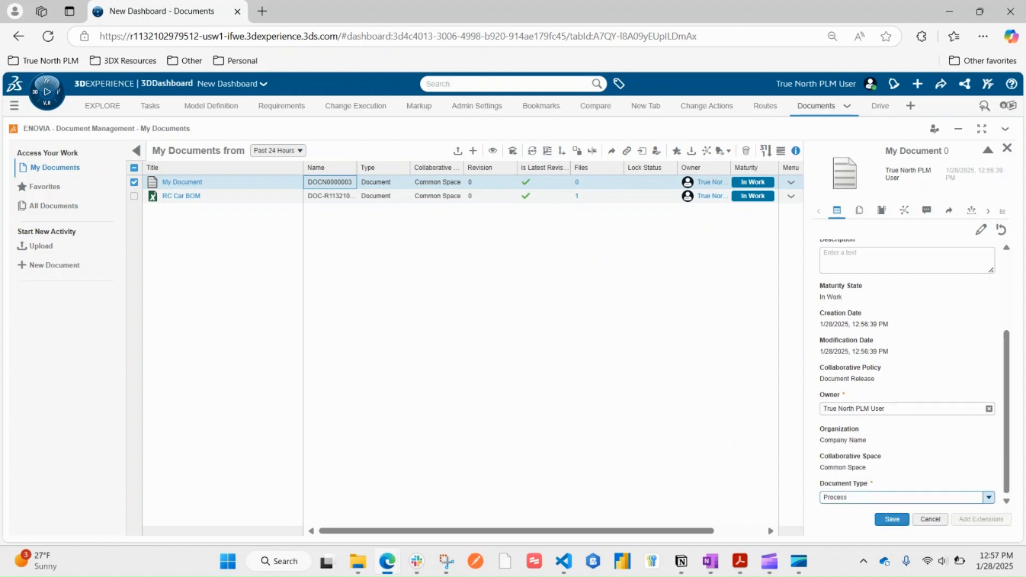
{"action": "left_click", "coordinate": [891, 519]}
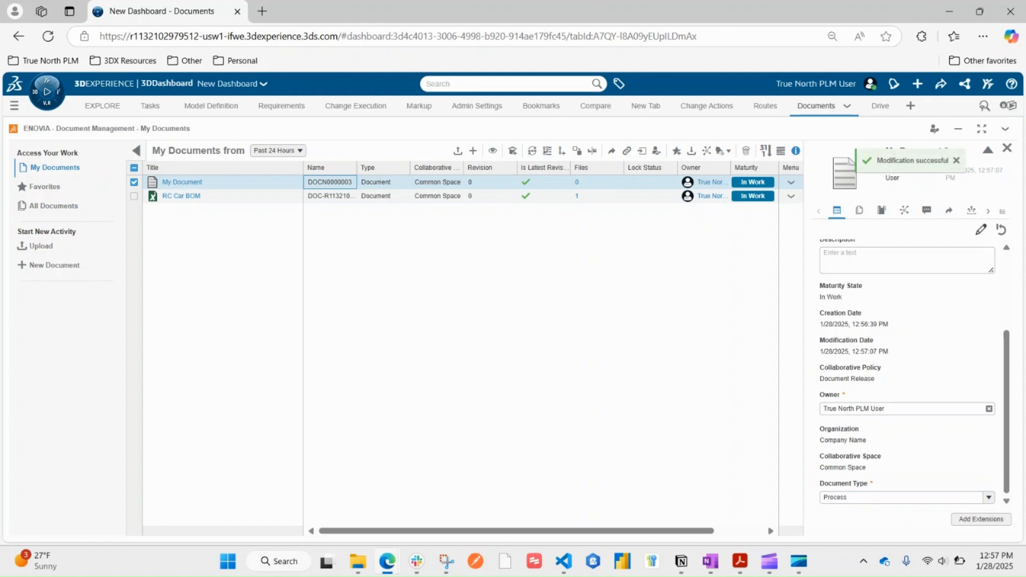
- Leave property editing and review the name and Document Type of My Document
{"action": "left_click", "coordinate": [981, 230]}
{"action": "scroll", "coordinate": [912, 380], "scroll_direction": "up", "scroll_amount": 2}
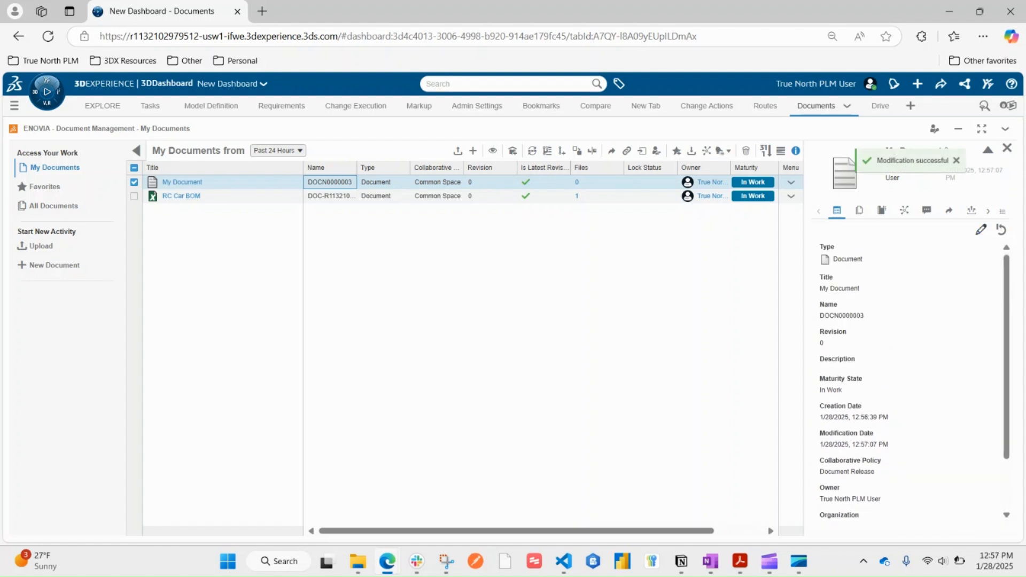
{"action": "left_click_drag", "start_coordinate": [818, 316], "coordinate": [859, 316]}
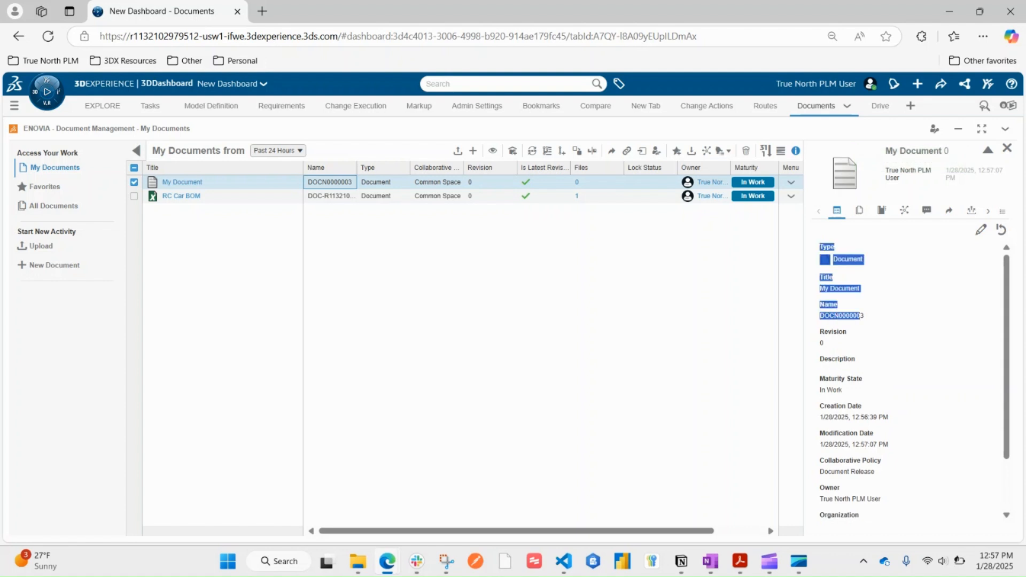
{"action": "left_click", "coordinate": [861, 316]}
{"action": "scroll", "coordinate": [913, 380], "scroll_direction": "down", "scroll_amount": 2}
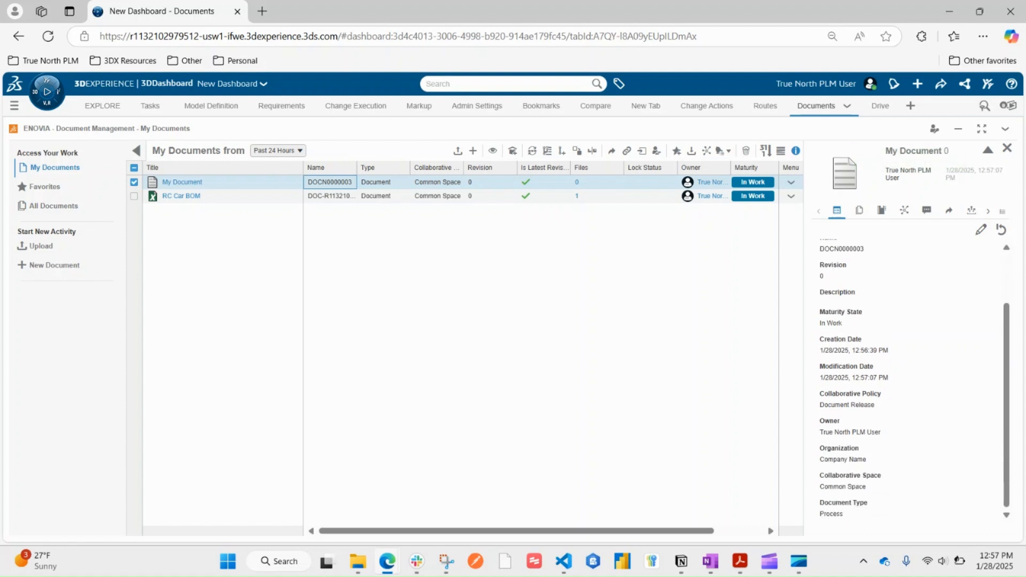